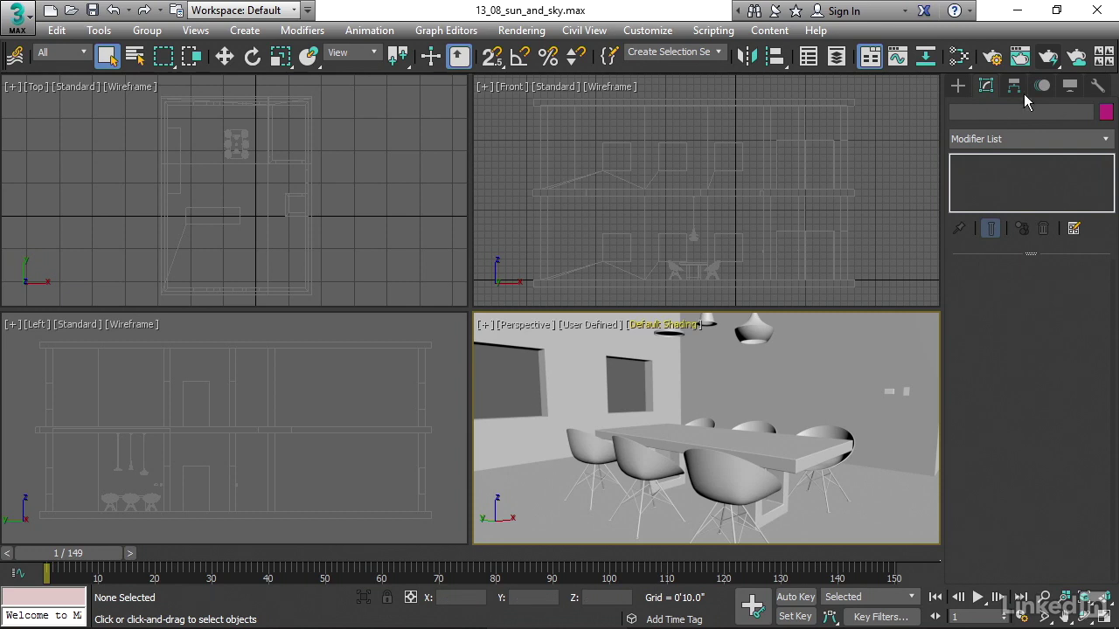
Step: Show the Photometric light types, then pan and zoom the Top view onto the dining table
{"action": "left_click", "coordinate": [958, 86]}
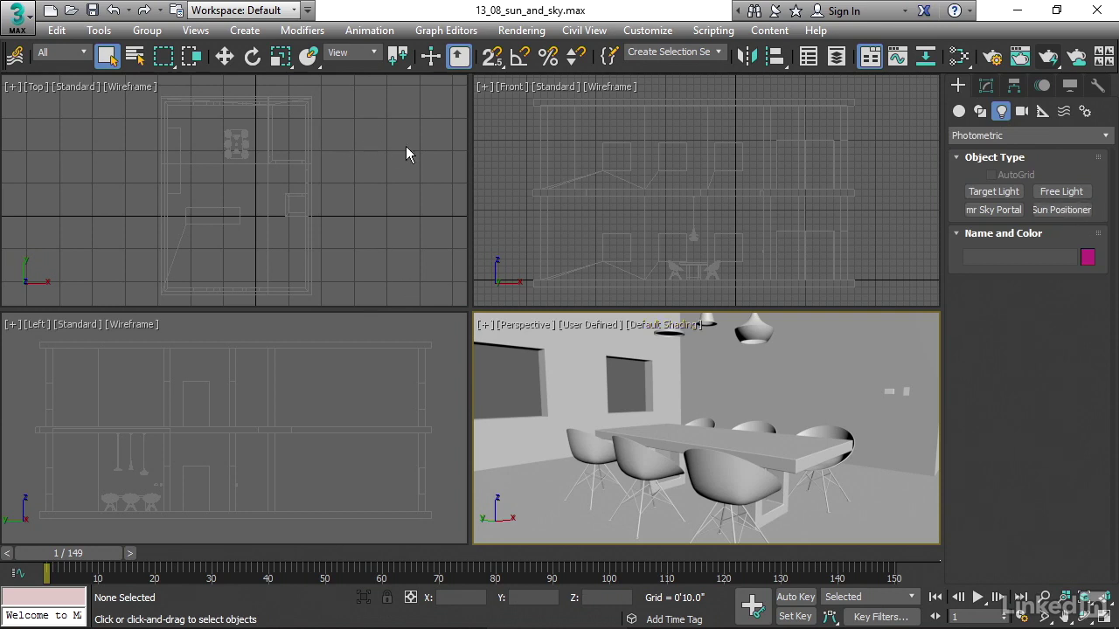
{"action": "mouse_move", "coordinate": [378, 140]}
{"action": "middle_mouse_down"}
{"action": "mouse_move", "coordinate": [300, 140]}
{"action": "mouse_move", "coordinate": [372, 152]}
{"action": "middle_mouse_up"}
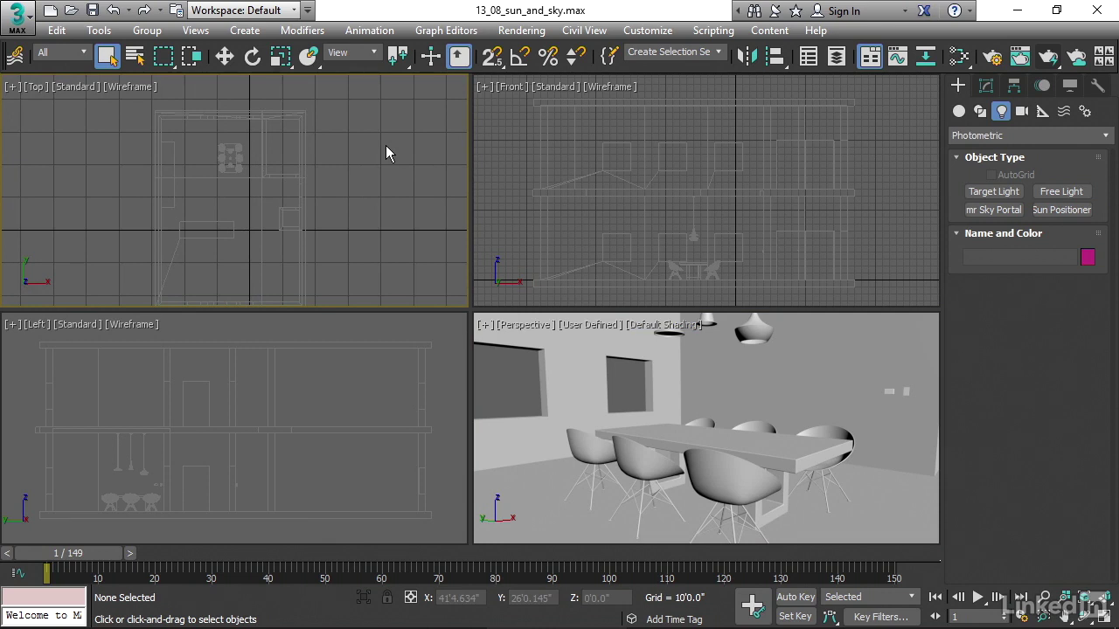
{"action": "scroll", "coordinate": [406, 237], "scroll_direction": "up", "scroll_amount": 5}
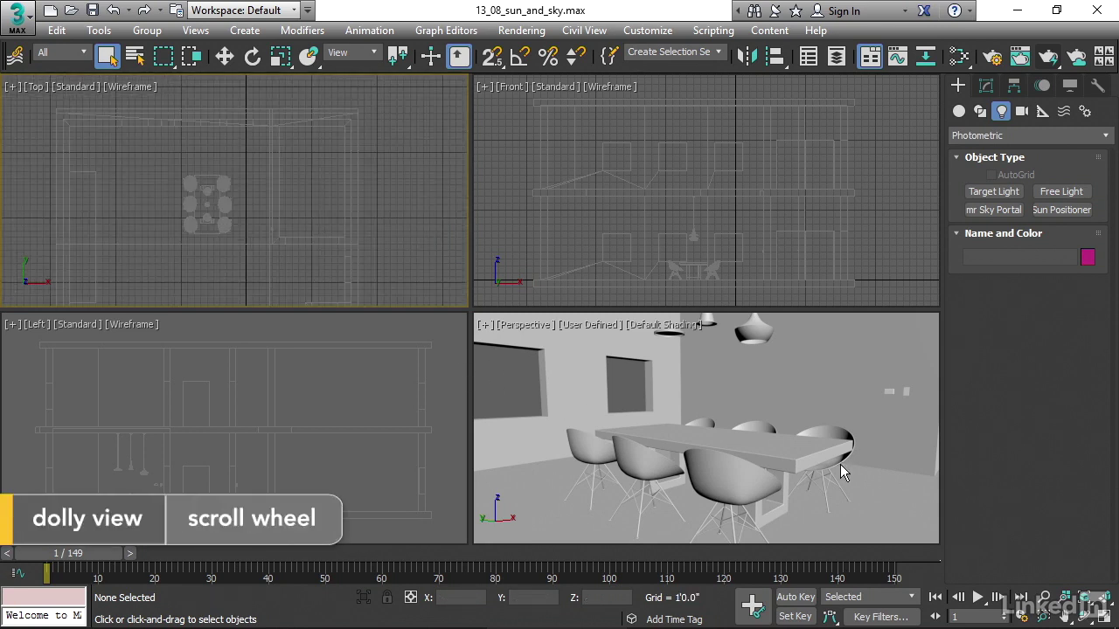
{"action": "middle_click_drag", "start_coordinate": [392, 157], "coordinate": [411, 231]}
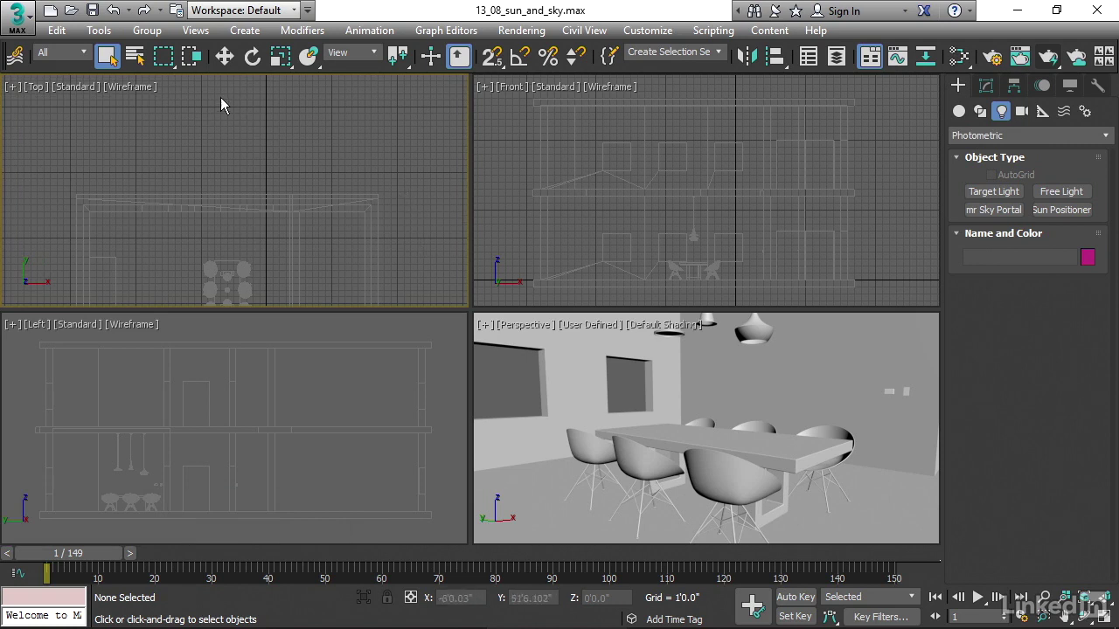
{"action": "middle_click_drag", "start_coordinate": [267, 130], "coordinate": [273, 143]}
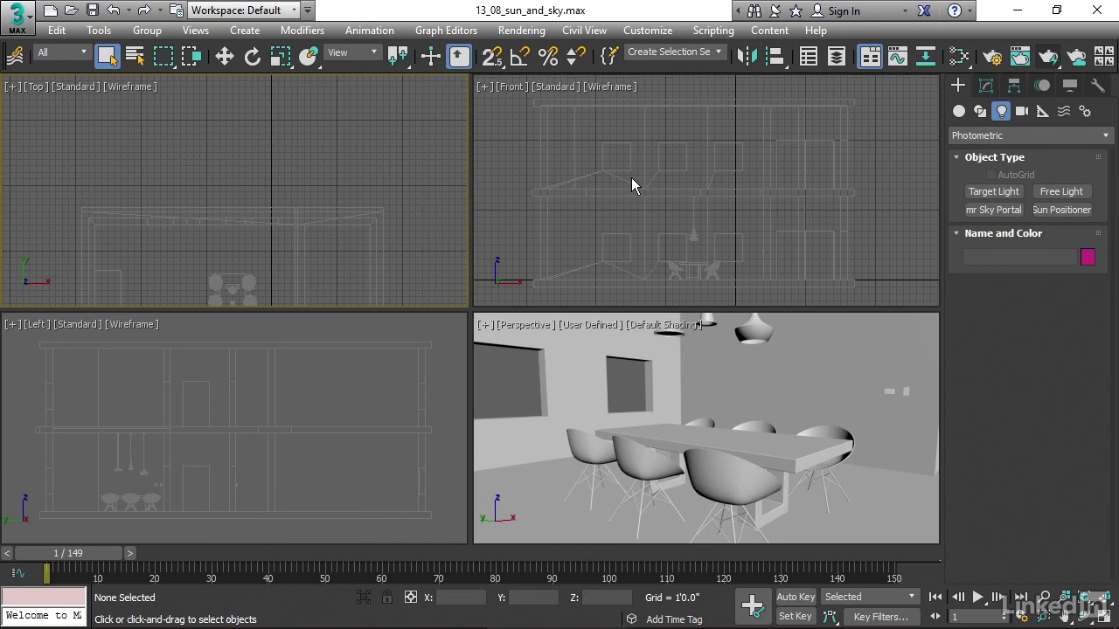
Step: Drag out a Sun Positioner compass above the house plan and install the Sun & Sky environment
{"action": "left_click", "coordinate": [1058, 210]}
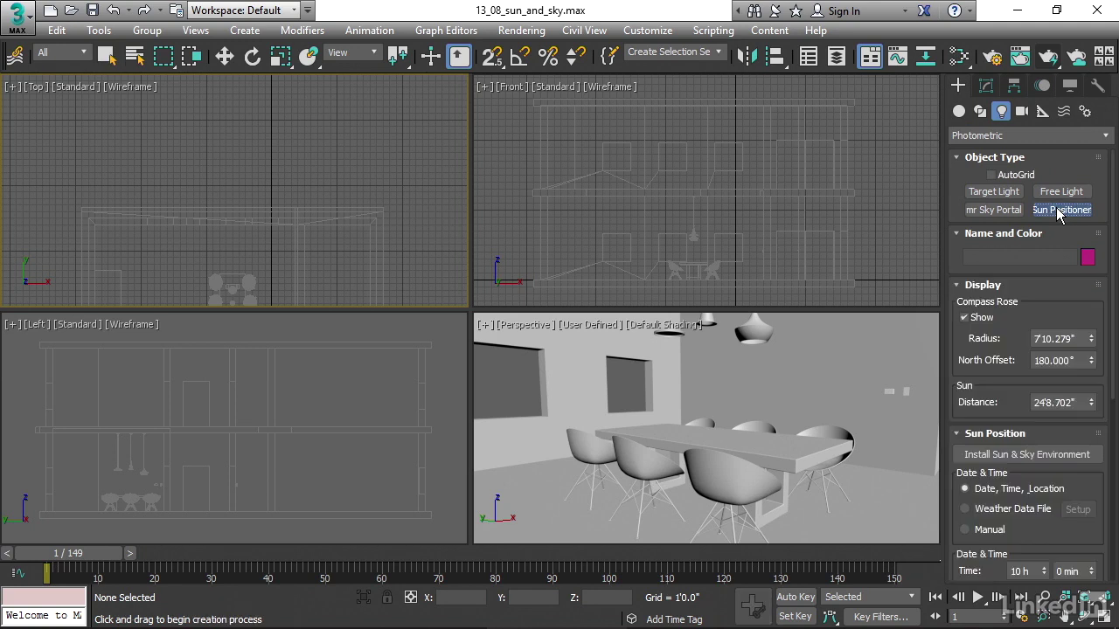
{"action": "mouse_move", "coordinate": [231, 123]}
{"action": "left_mouse_down"}
{"action": "mouse_move", "coordinate": [385, 127]}
{"action": "mouse_move", "coordinate": [267, 130]}
{"action": "mouse_move", "coordinate": [278, 102]}
{"action": "mouse_move", "coordinate": [270, 155]}
{"action": "mouse_move", "coordinate": [234, 173]}
{"action": "mouse_move", "coordinate": [292, 156]}
{"action": "mouse_move", "coordinate": [303, 120]}
{"action": "mouse_move", "coordinate": [314, 121]}
{"action": "mouse_move", "coordinate": [232, 78]}
{"action": "left_mouse_up"}
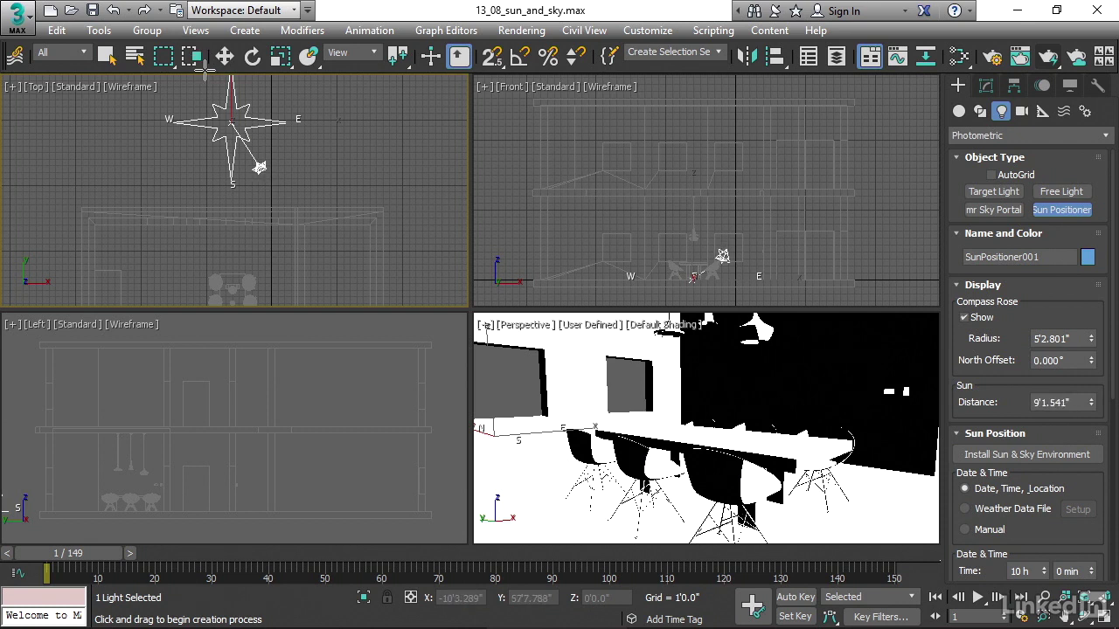
{"action": "left_click", "coordinate": [210, 81]}
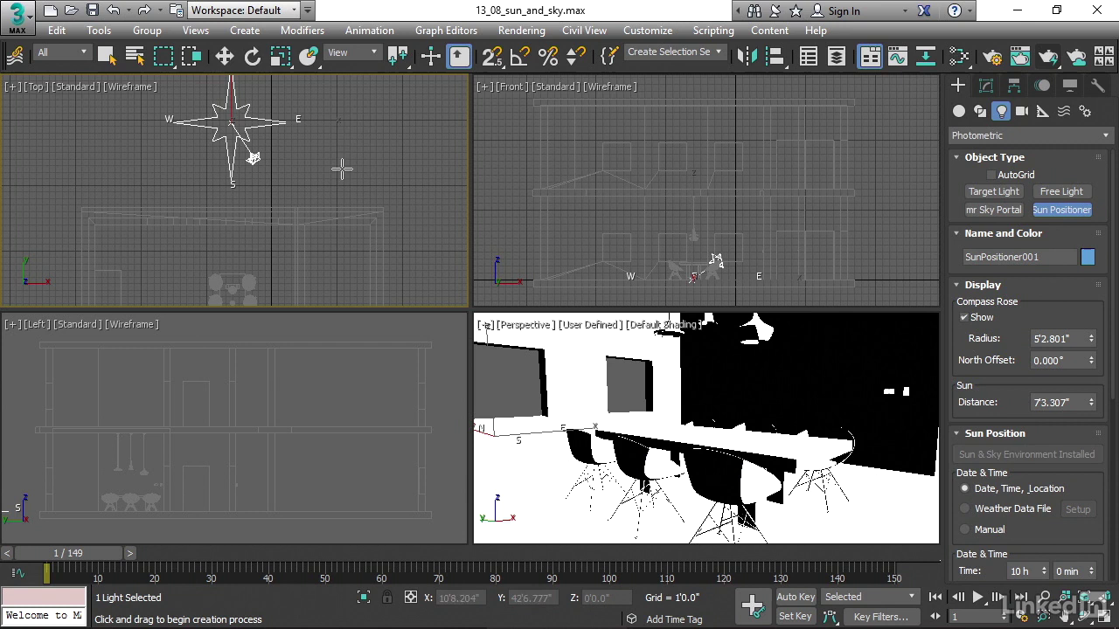
Step: Pan and zoom the Top view to frame the new compass rose
{"action": "middle_click_drag", "start_coordinate": [317, 145], "coordinate": [326, 196]}
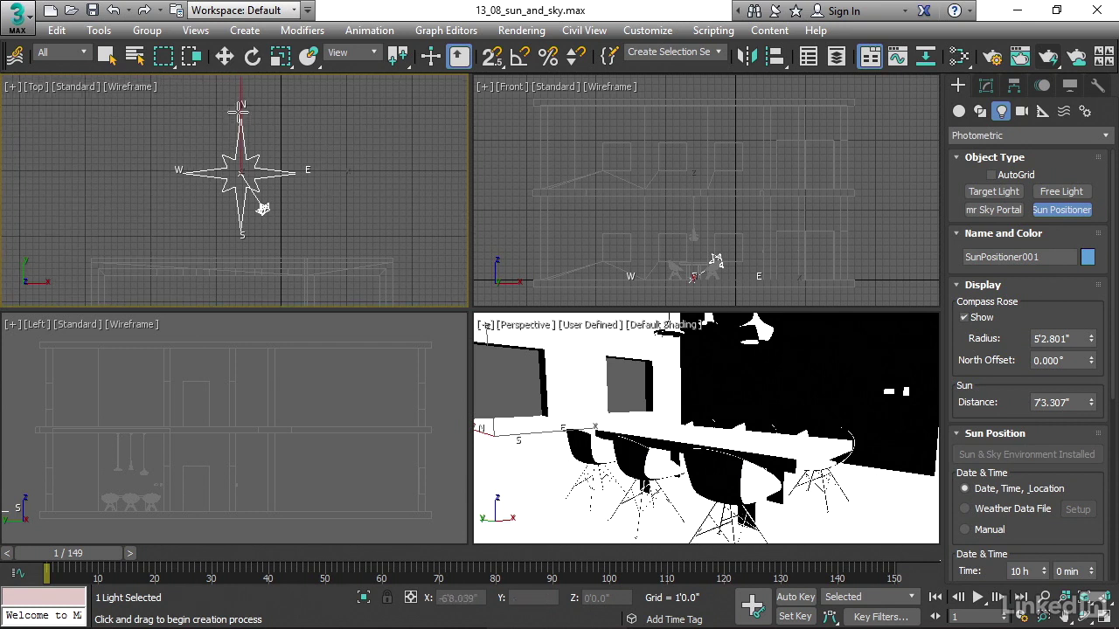
{"action": "middle_click_drag", "start_coordinate": [347, 190], "coordinate": [302, 122]}
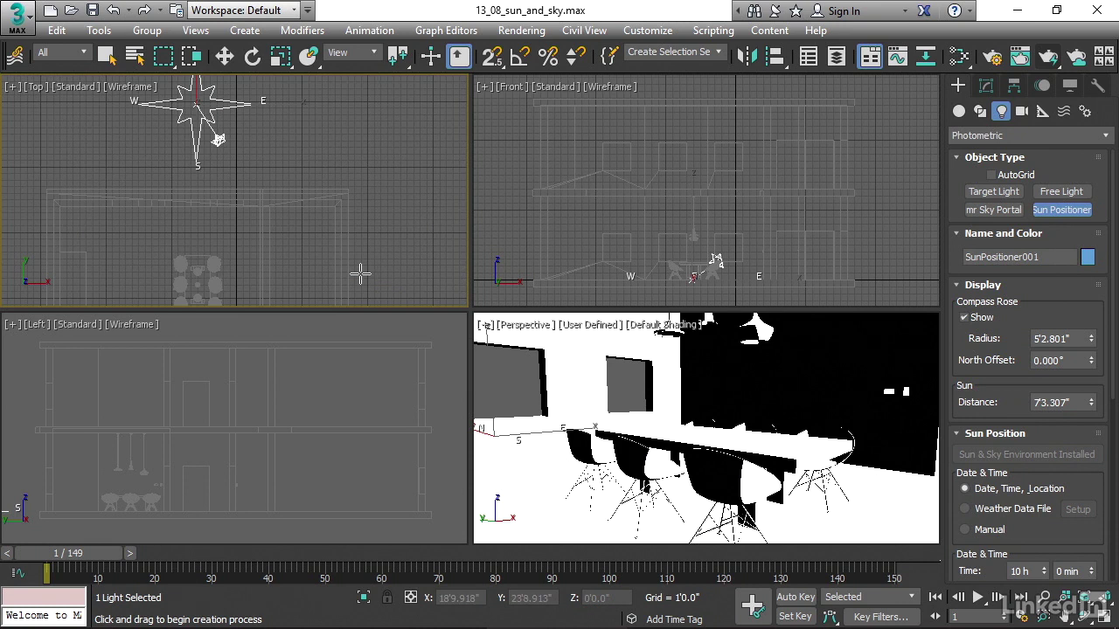
{"action": "scroll", "coordinate": [296, 139], "scroll_direction": "down", "scroll_amount": 4}
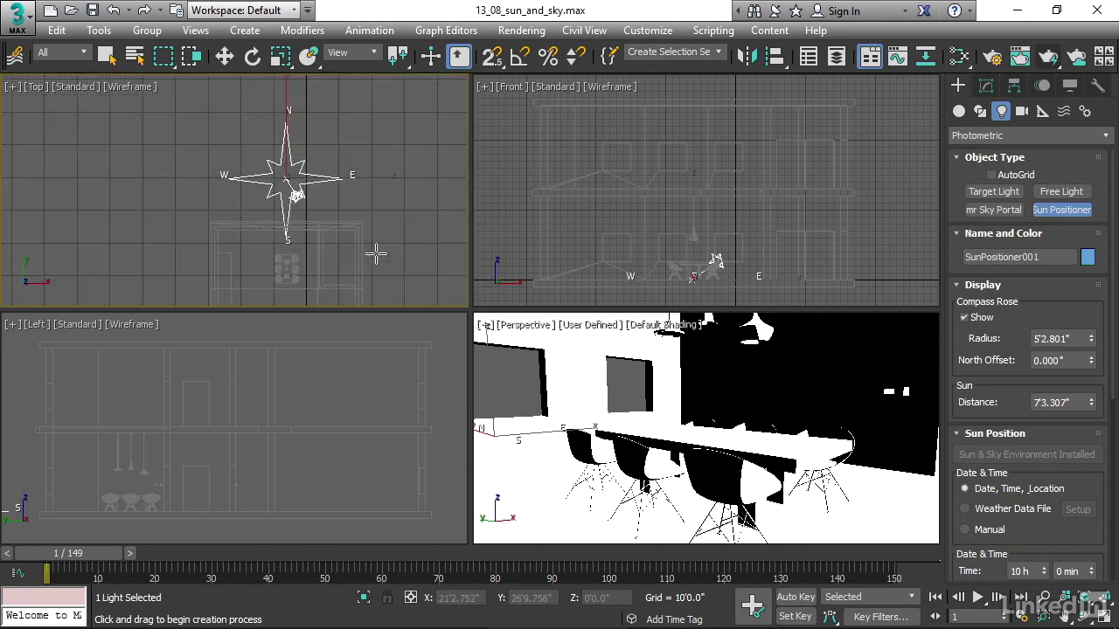
{"action": "scroll", "coordinate": [348, 229], "scroll_direction": "down", "scroll_amount": 3}
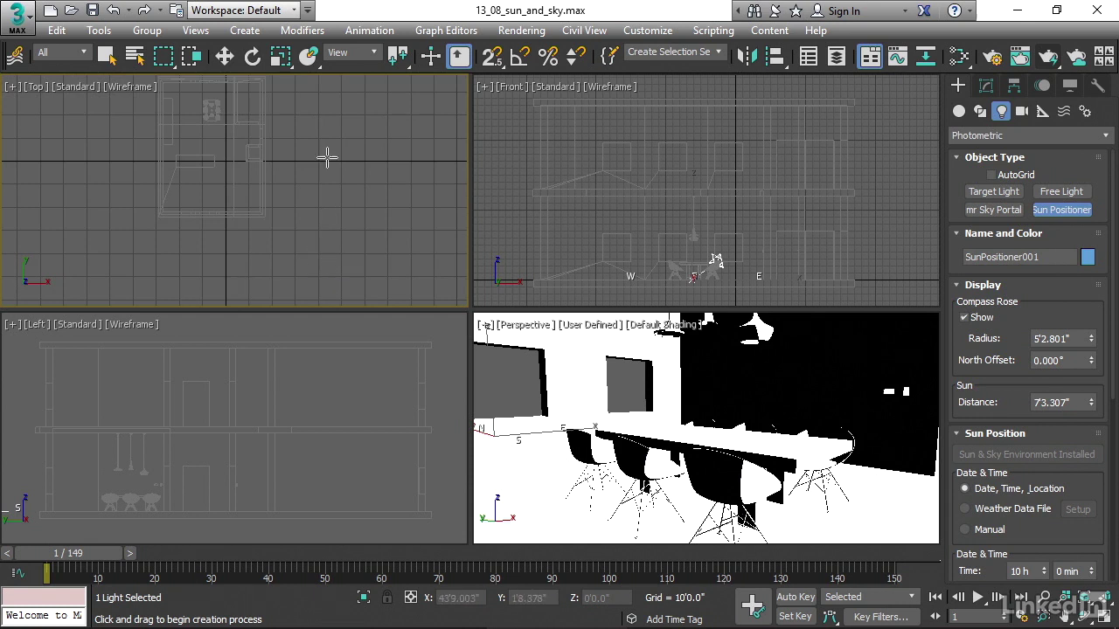
{"action": "scroll", "coordinate": [336, 192], "scroll_direction": "up", "scroll_amount": 4}
{"action": "middle_click_drag", "start_coordinate": [356, 212], "coordinate": [401, 268]}
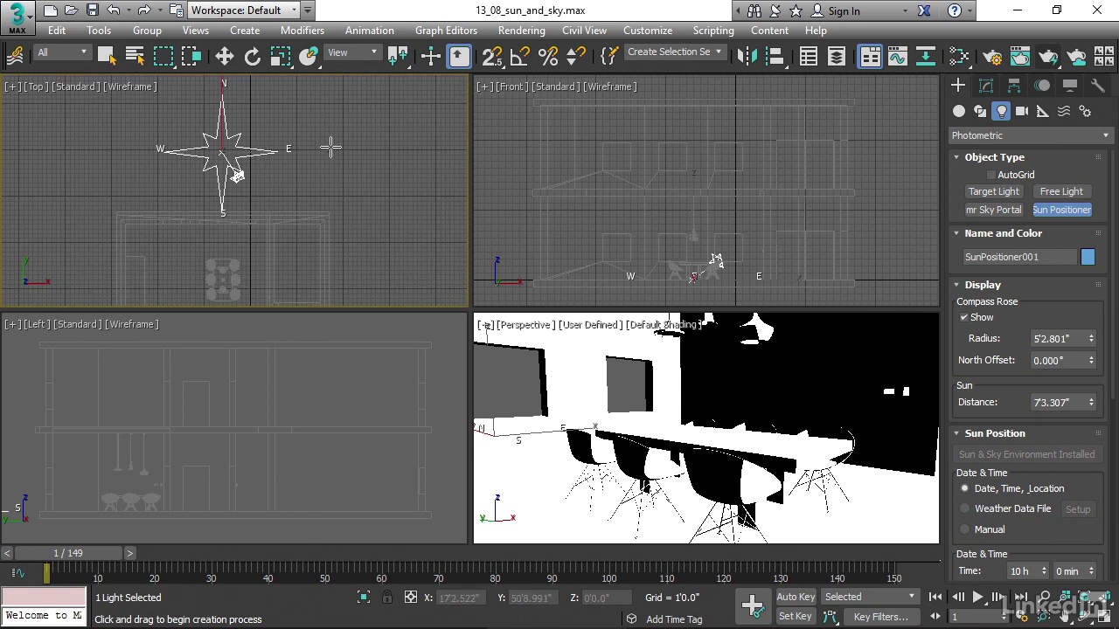
{"action": "middle_click_drag", "start_coordinate": [331, 148], "coordinate": [328, 171]}
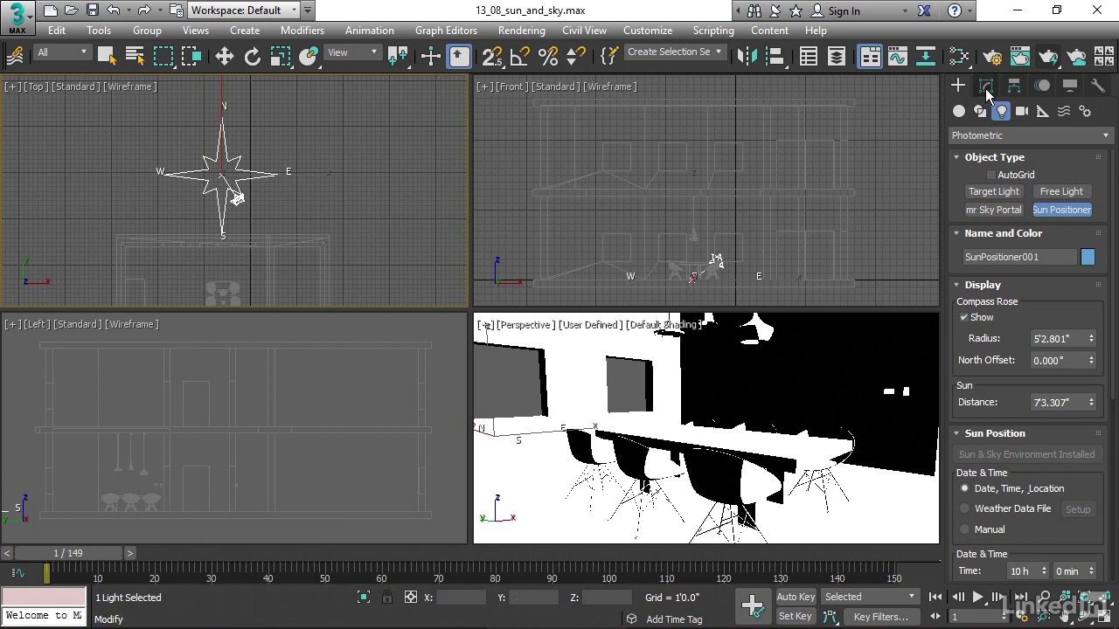
Step: Set SunPositioner001's North Offset to 180 in the Modify panel
{"action": "left_click", "coordinate": [985, 87]}
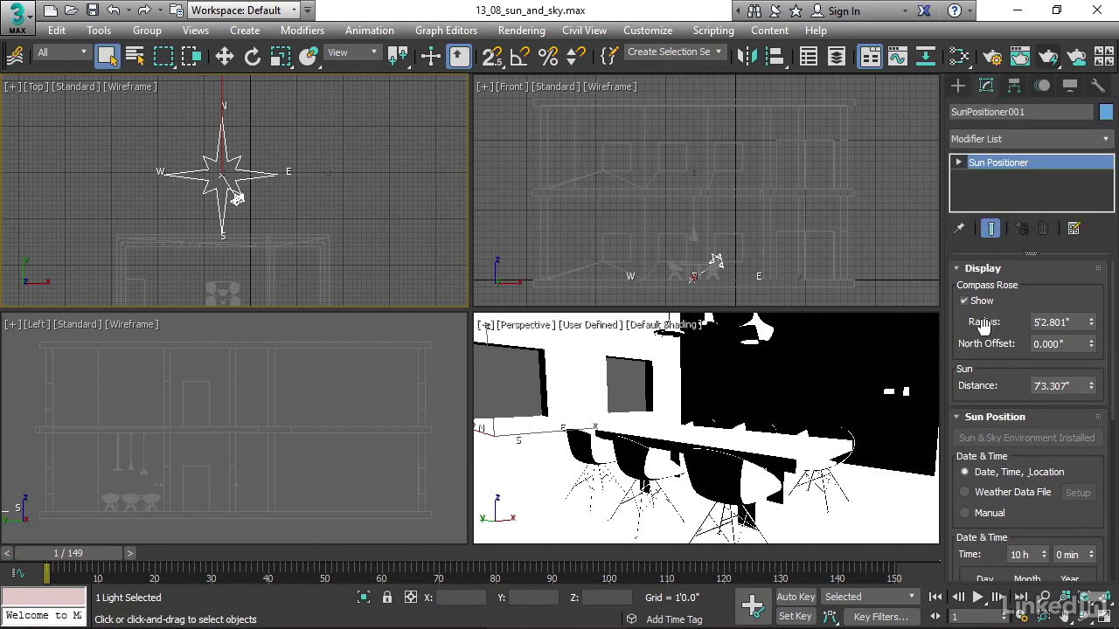
{"action": "double_click", "coordinate": [1049, 343]}
{"action": "type", "text": "180"}
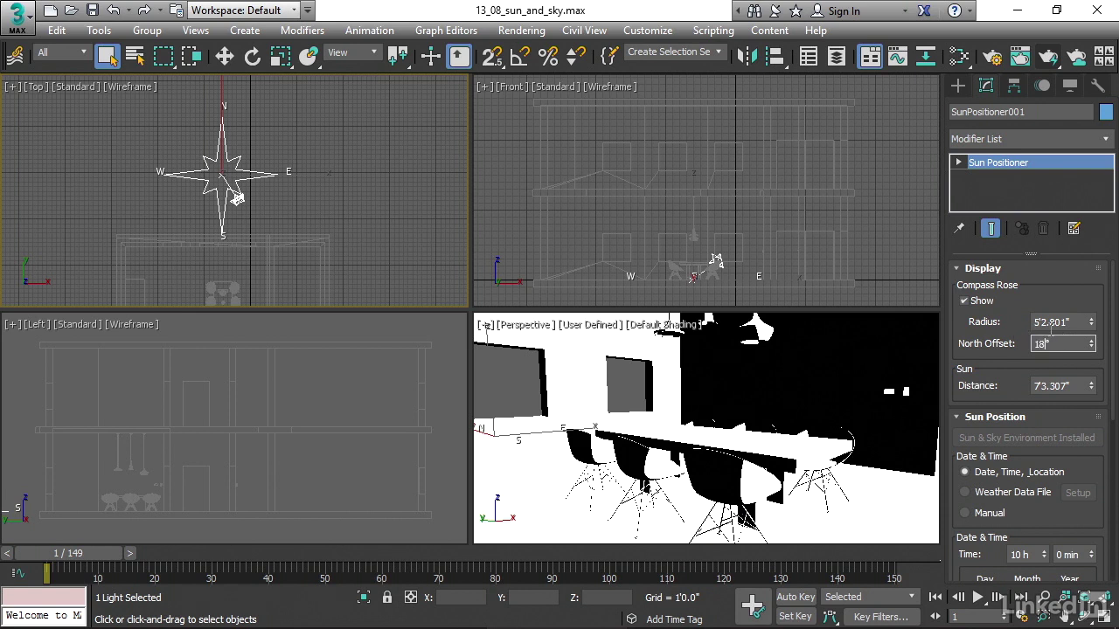
{"action": "key", "text": "Return"}
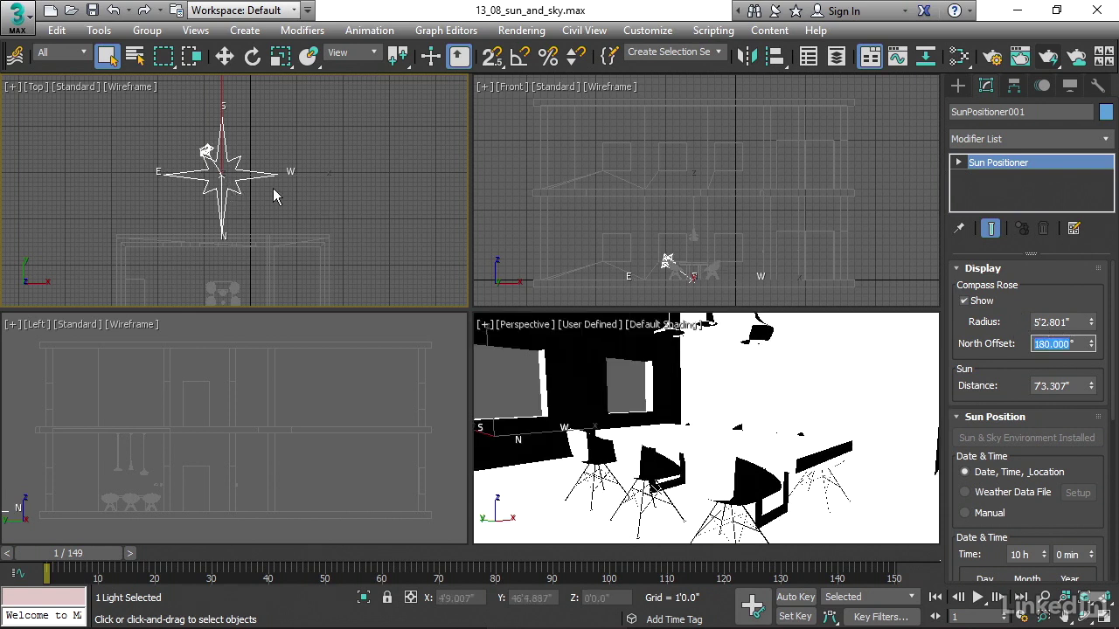
{"action": "middle_click_drag", "start_coordinate": [273, 187], "coordinate": [322, 180]}
{"action": "middle_click_drag", "start_coordinate": [272, 239], "coordinate": [267, 198]}
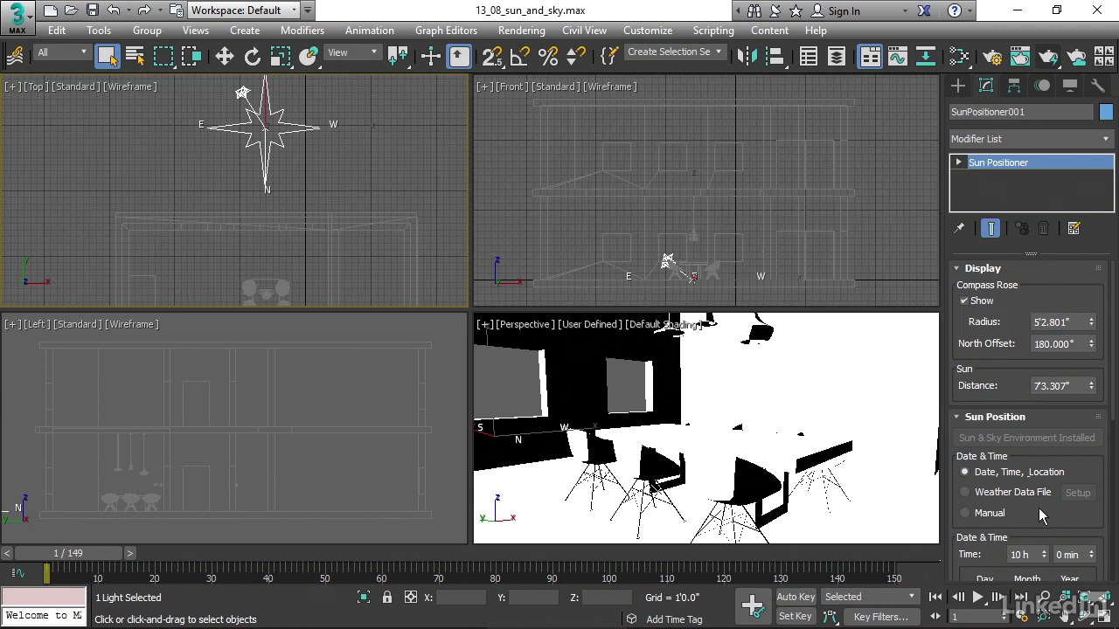
{"action": "left_click_drag", "start_coordinate": [1038, 507], "coordinate": [1052, 368]}
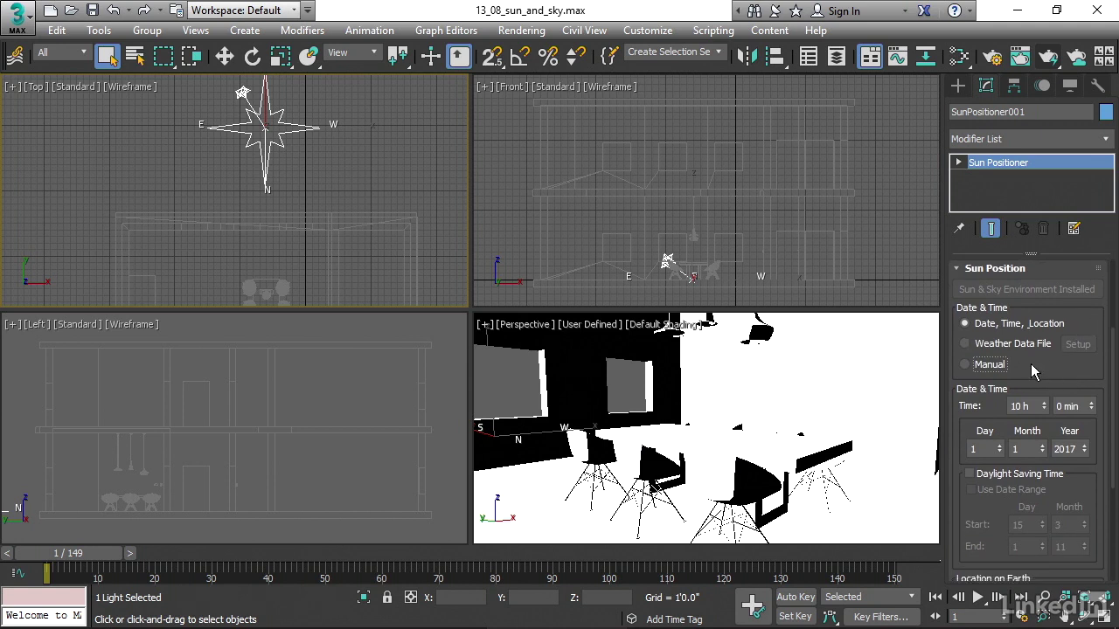
Step: Change the sun's city from San Francisco, CA to Portland, OR on the map
{"action": "left_click_drag", "start_coordinate": [1115, 372], "coordinate": [1115, 402]}
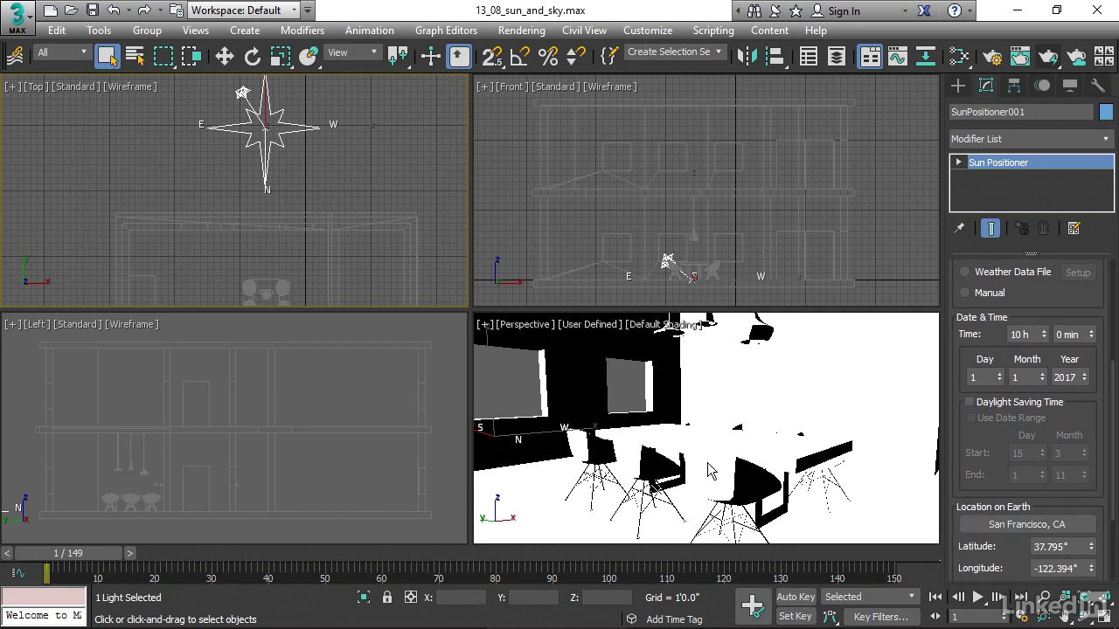
{"action": "left_click", "coordinate": [994, 525]}
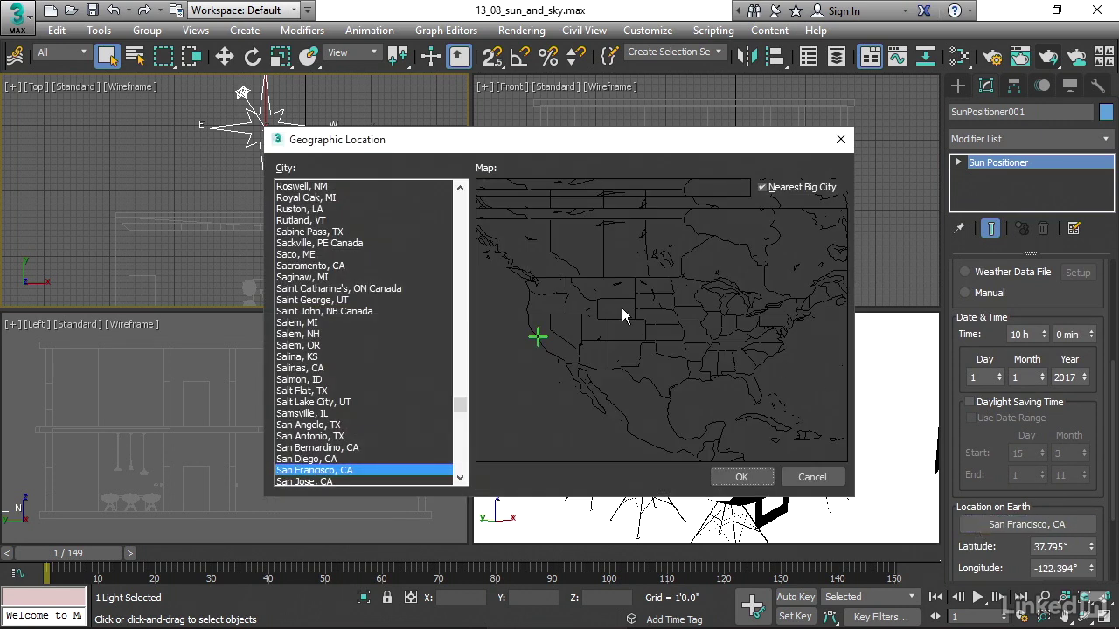
{"action": "left_click", "coordinate": [535, 297]}
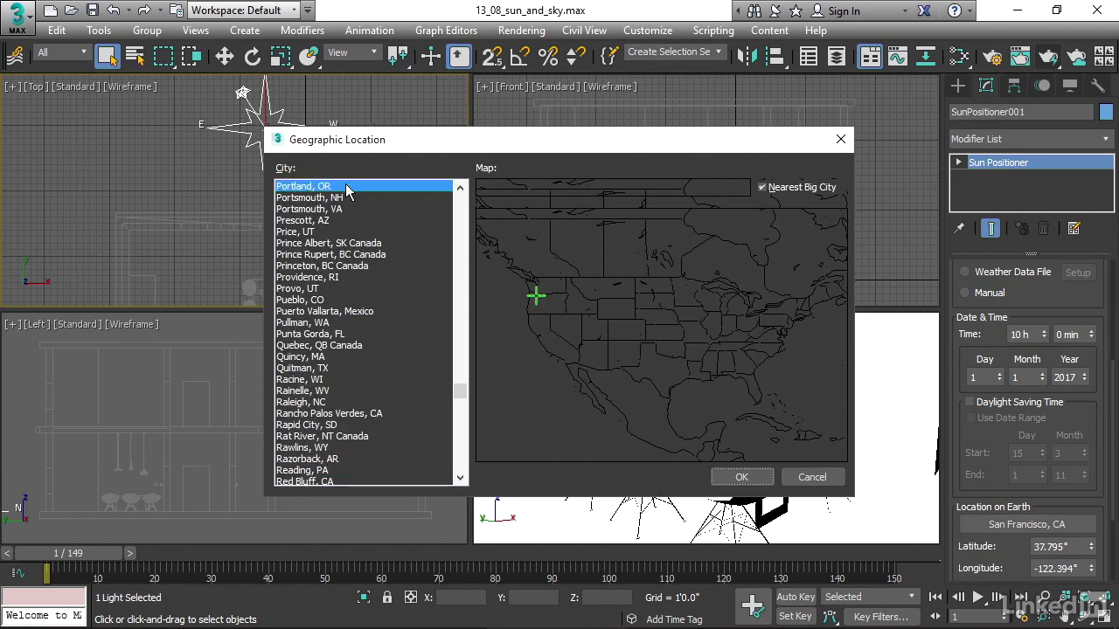
{"action": "left_click", "coordinate": [757, 478]}
Step: Toggle Daylight Saving on and off, and run the Month up to June and back to January
{"action": "left_click_drag", "start_coordinate": [964, 344], "coordinate": [970, 389]}
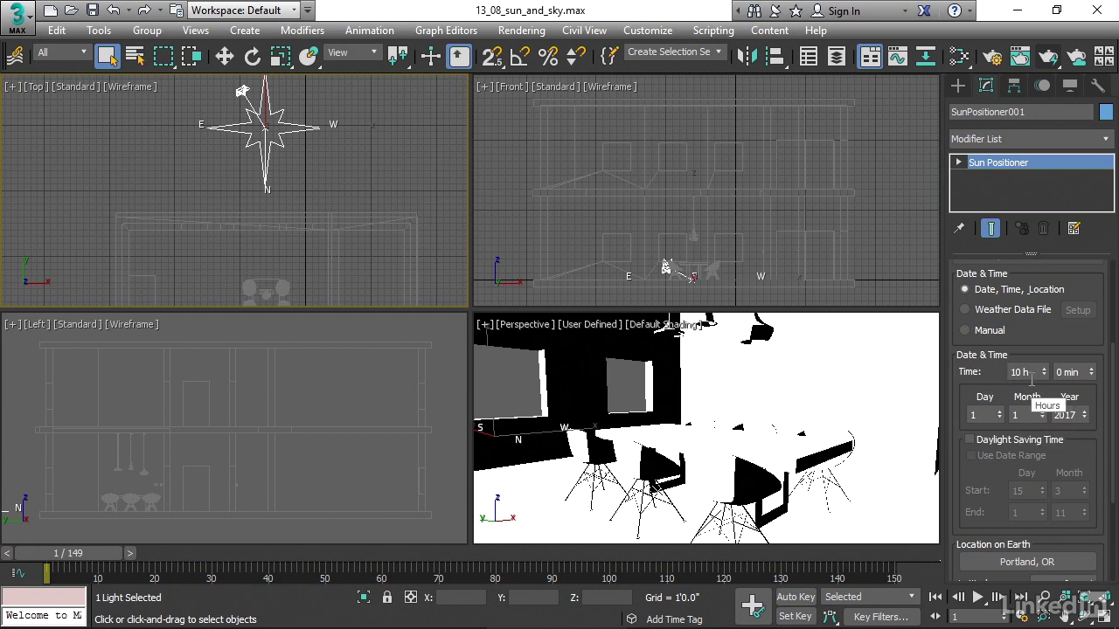
{"action": "left_click", "coordinate": [970, 442]}
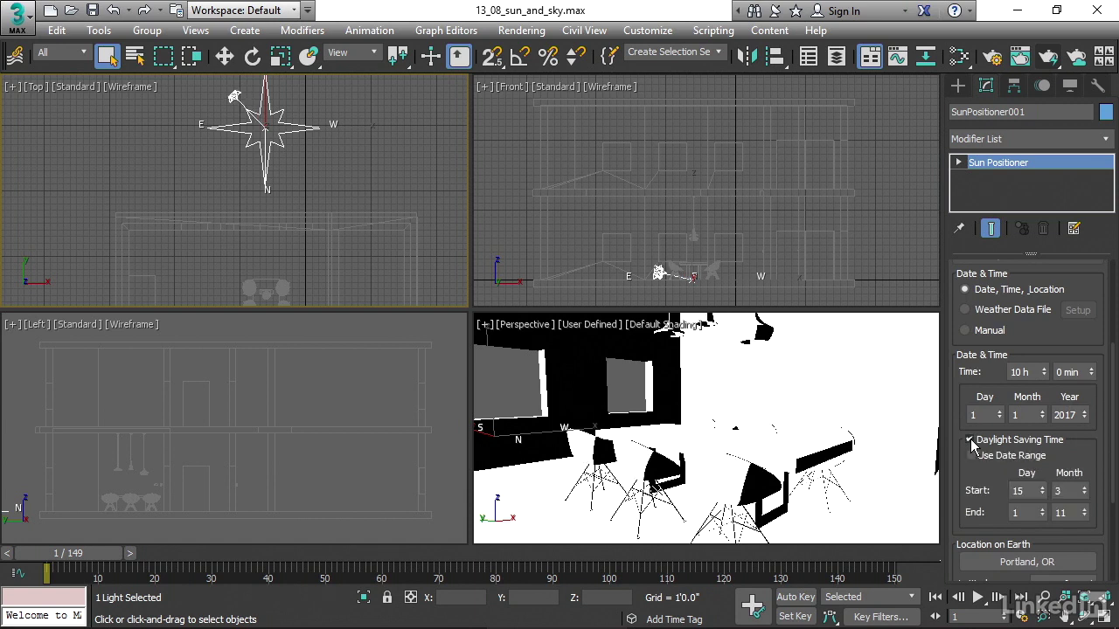
{"action": "left_click", "coordinate": [970, 441]}
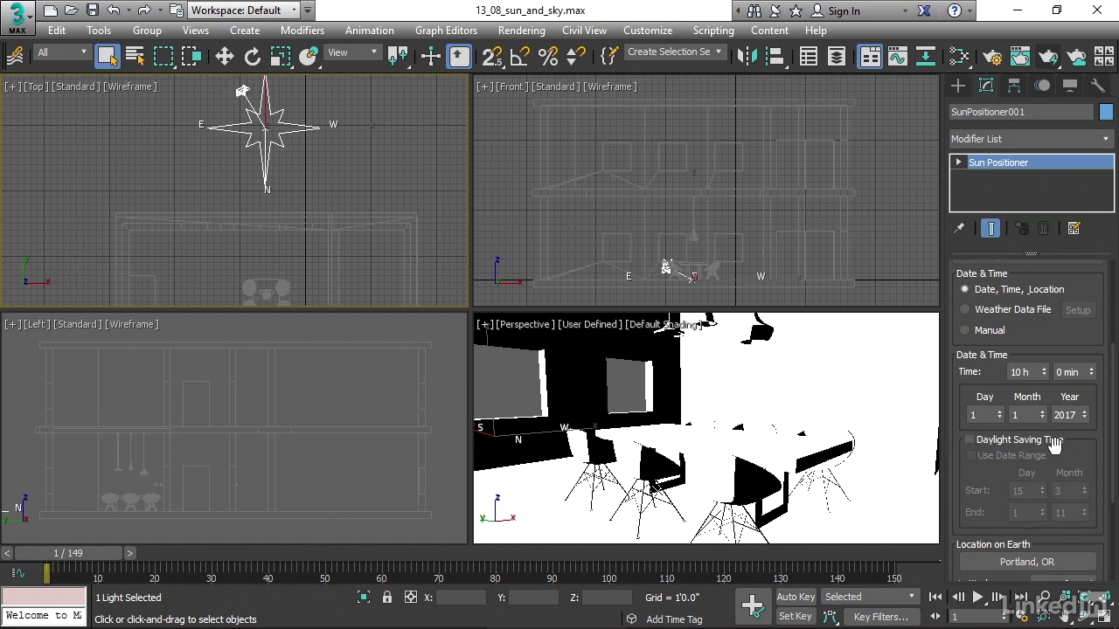
{"action": "key", "text": "z"}
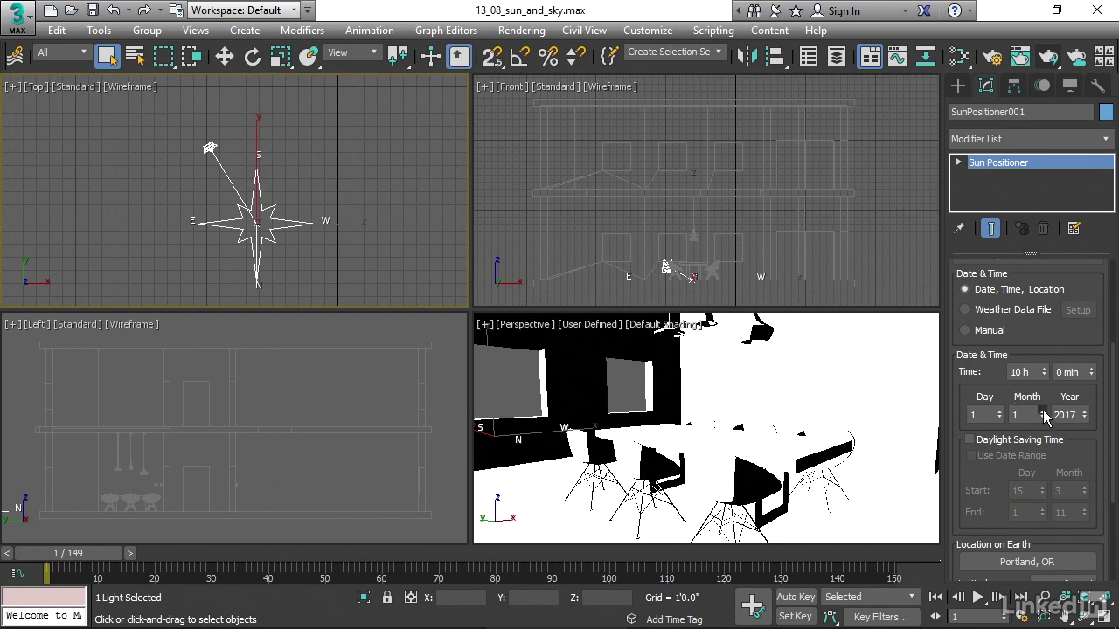
{"action": "mouse_move", "coordinate": [1043, 410]}
{"action": "left_mouse_down"}
{"action": "mouse_move", "coordinate": [1042, 398]}
{"action": "mouse_move", "coordinate": [1024, 409]}
{"action": "left_mouse_up"}
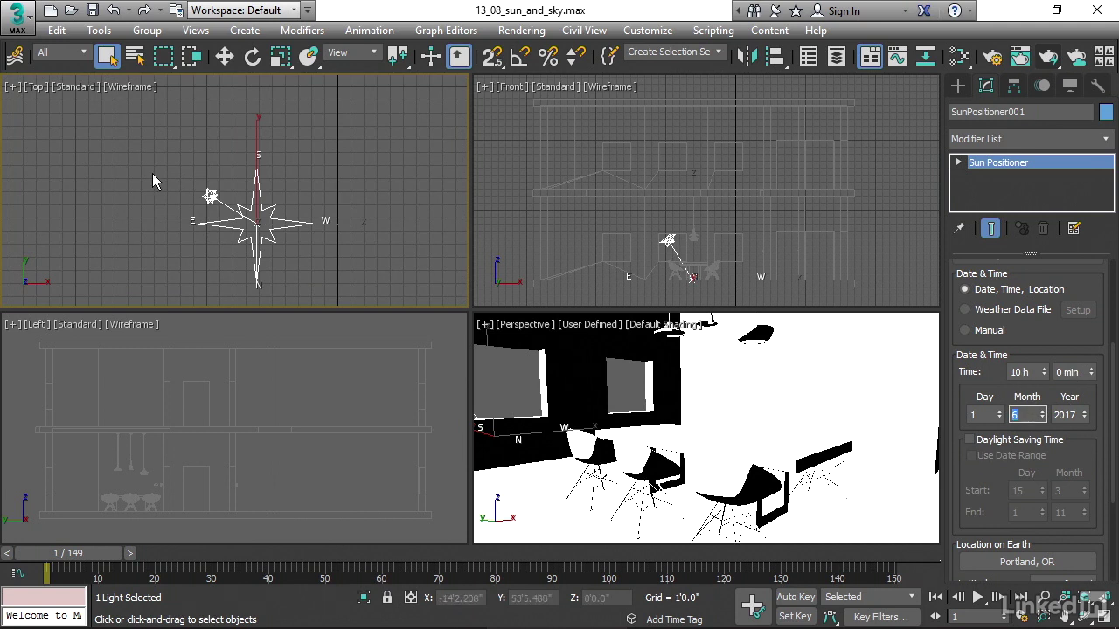
{"action": "left_click", "coordinate": [1042, 419]}
{"action": "left_click", "coordinate": [1043, 420]}
{"action": "left_click", "coordinate": [1043, 420]}
{"action": "left_click", "coordinate": [1042, 420]}
{"action": "left_click", "coordinate": [1042, 420]}
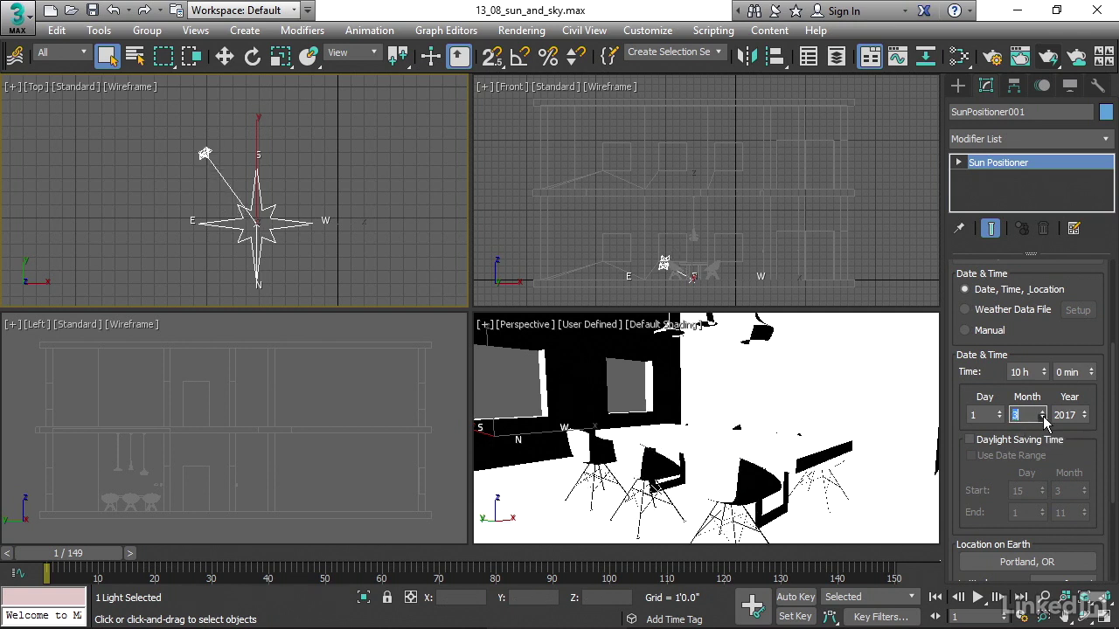
{"action": "left_click", "coordinate": [1043, 419]}
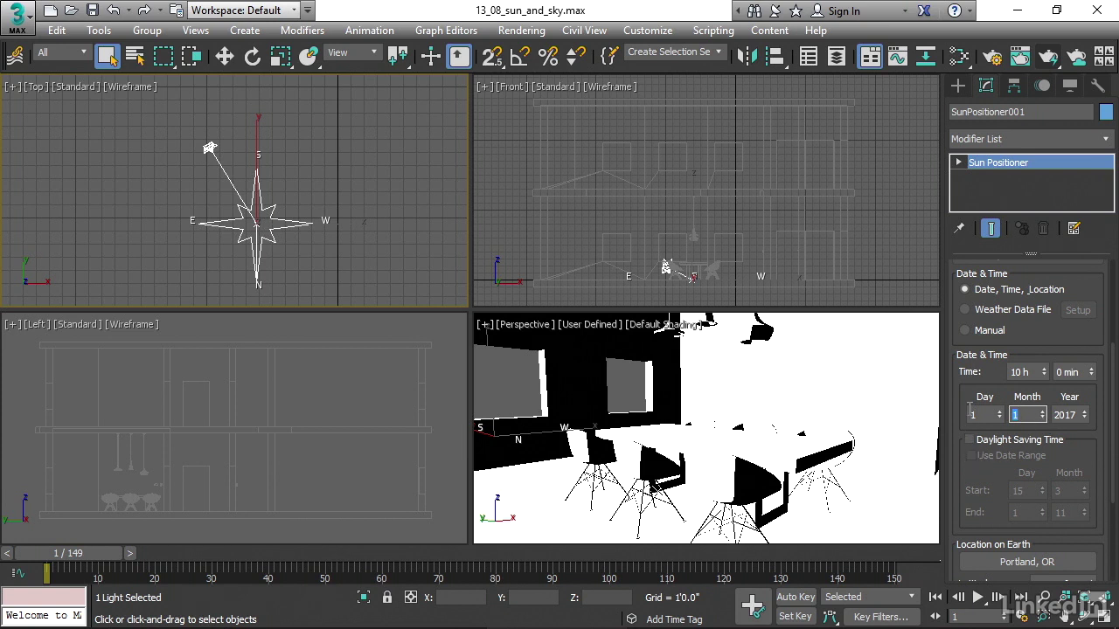
{"action": "left_click_drag", "start_coordinate": [966, 398], "coordinate": [986, 530]}
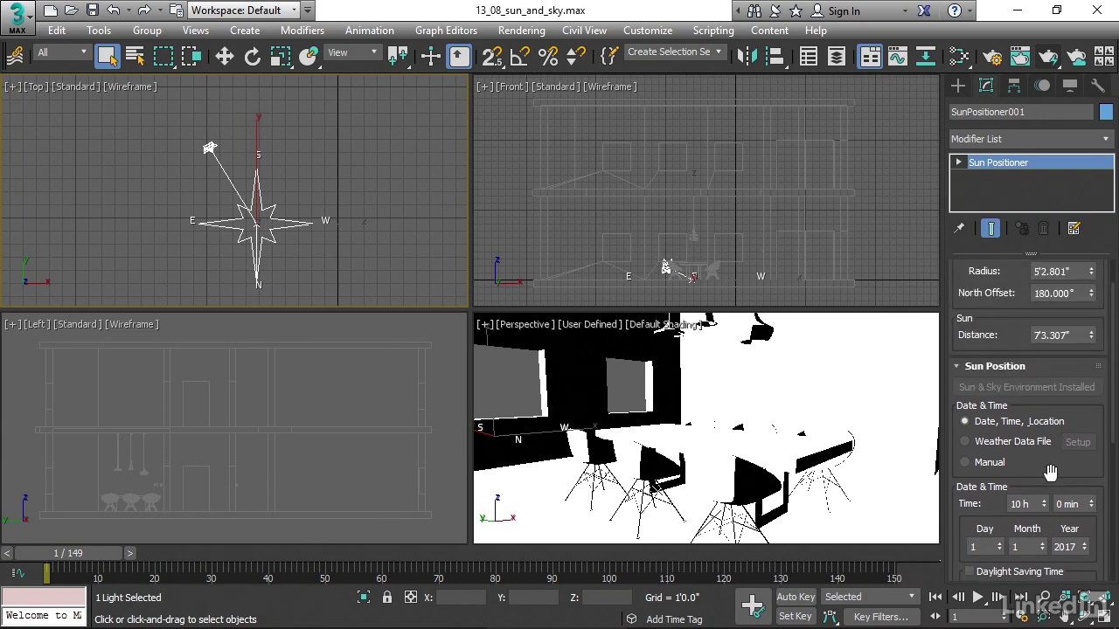
Step: Render the Perspective view with nothing selected, producing an almost white image
{"action": "right_click", "coordinate": [509, 394]}
{"action": "left_click", "coordinate": [510, 393]}
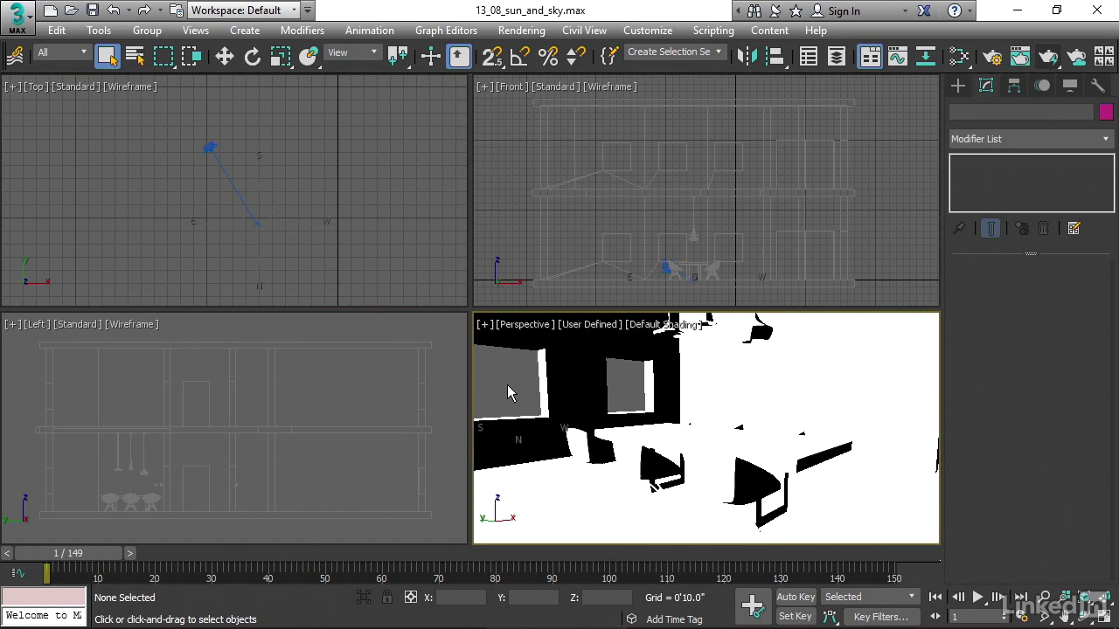
{"action": "left_click", "coordinate": [1045, 55]}
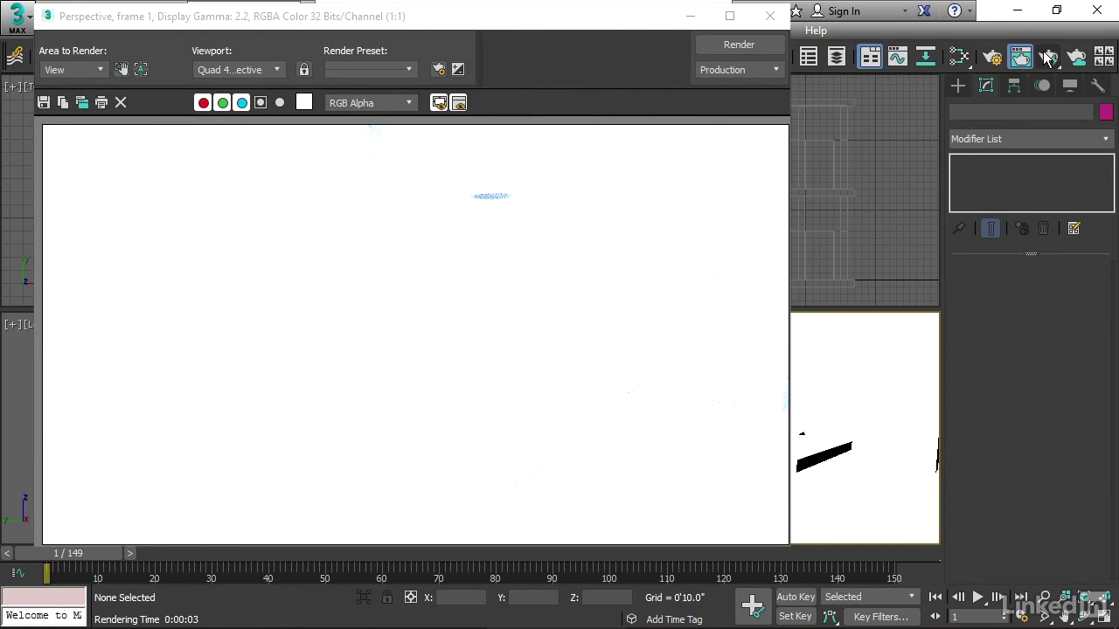
Step: Set the Physical Camera Exposure Control exposure value from 4 to 12 EV
{"action": "left_click", "coordinate": [769, 16]}
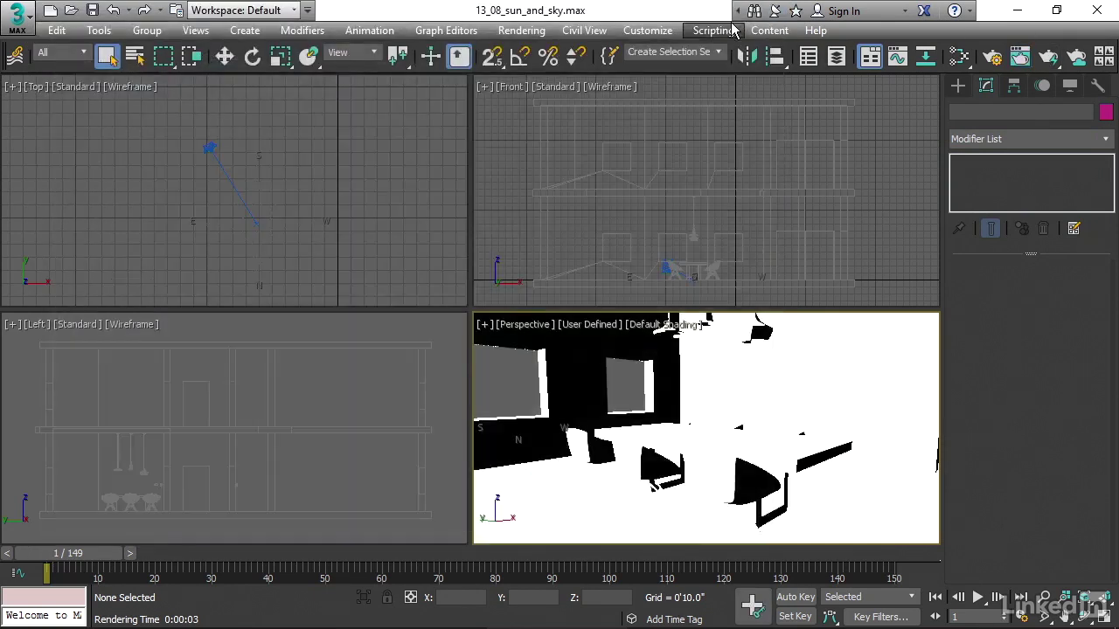
{"action": "left_click", "coordinate": [525, 33]}
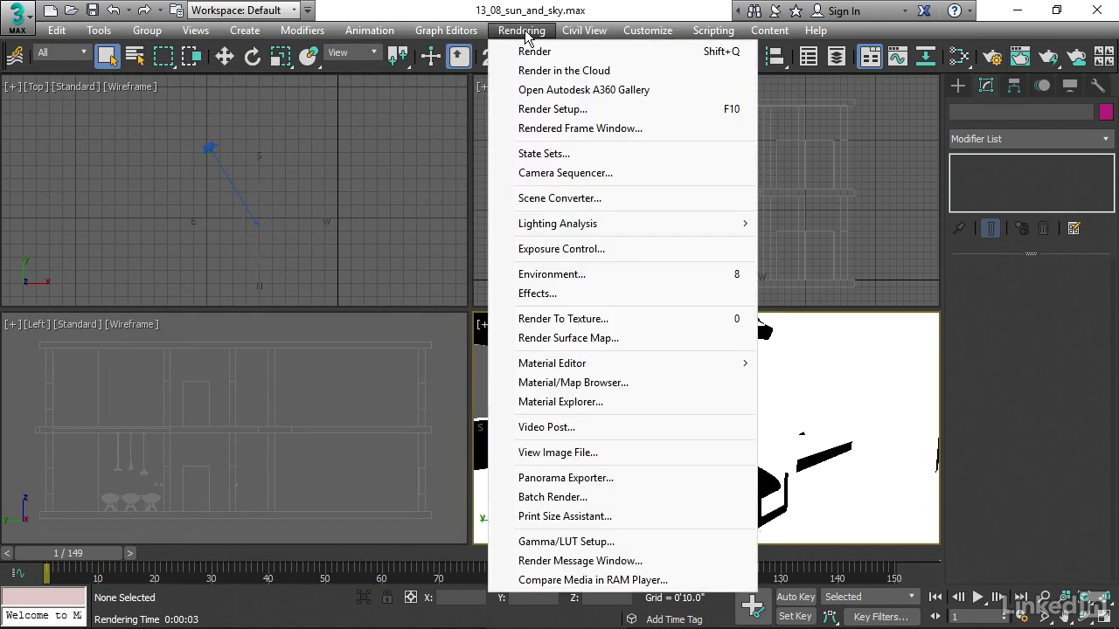
{"action": "left_click", "coordinate": [629, 250]}
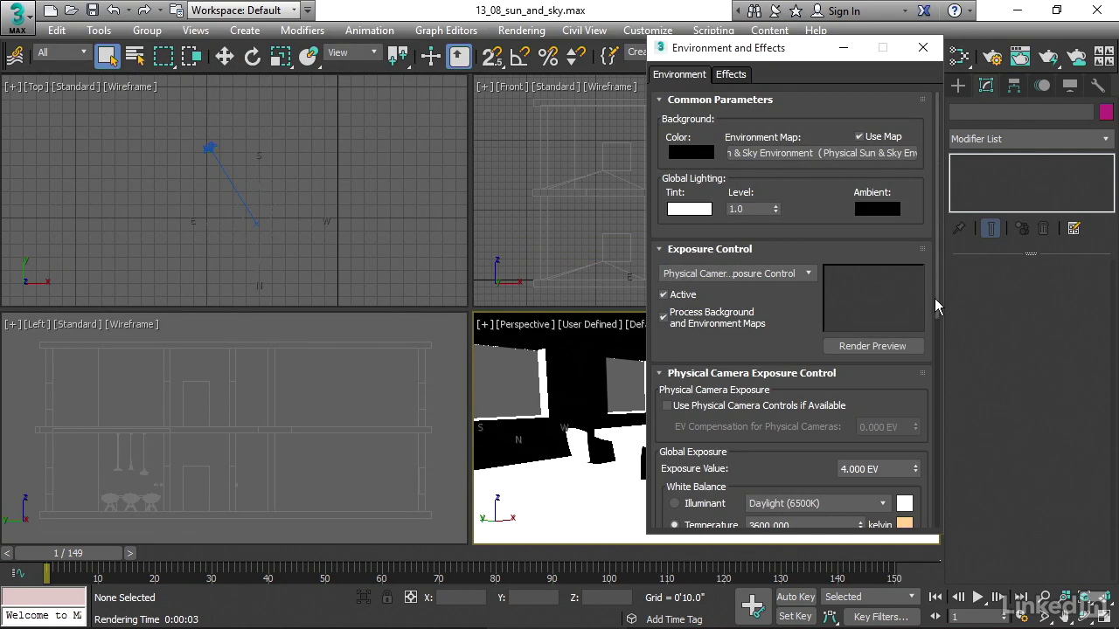
{"action": "left_click_drag", "start_coordinate": [935, 298], "coordinate": [937, 367]}
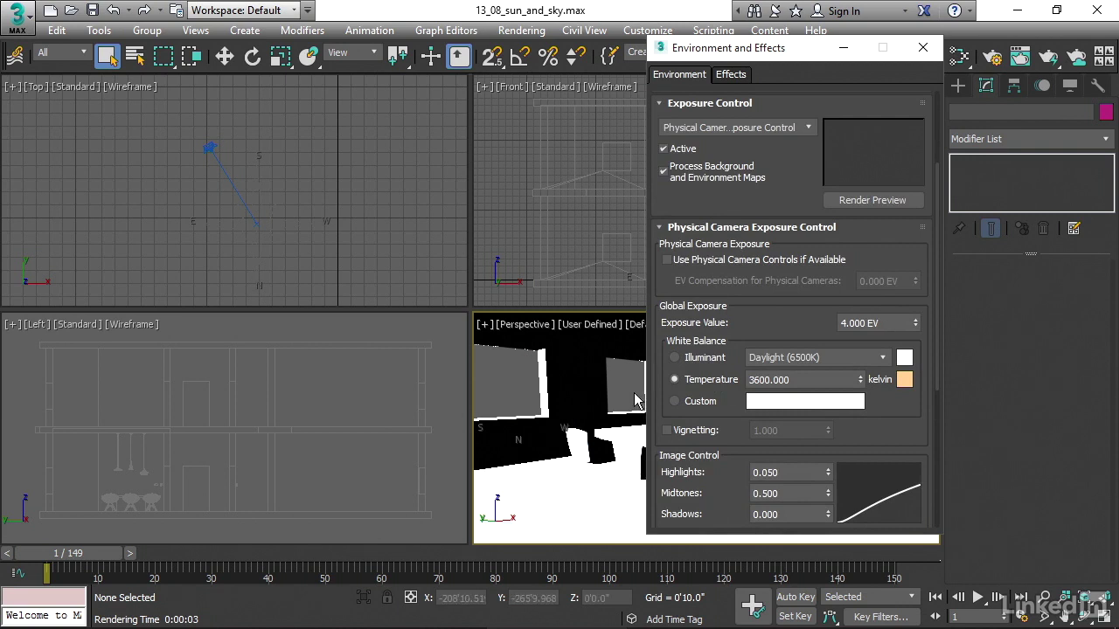
{"action": "double_click", "coordinate": [885, 325]}
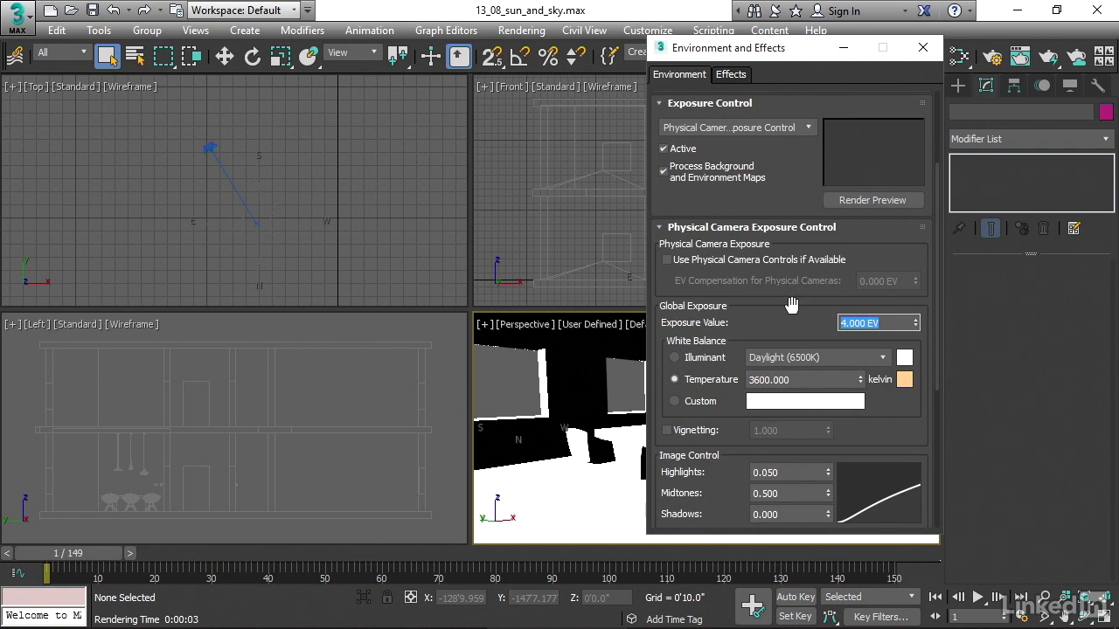
{"action": "type", "text": "12"}
{"action": "key", "text": "Return"}
{"action": "left_click_drag", "start_coordinate": [761, 48], "coordinate": [899, 40]}
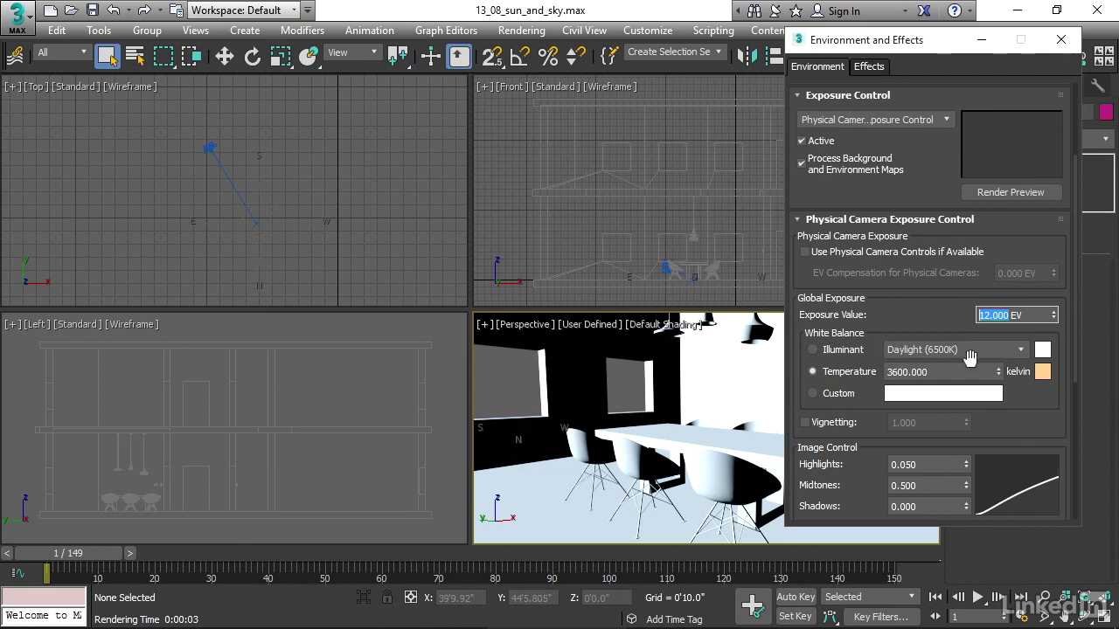
Step: Try the Sunlight (5200K) illuminant preset, then a 5500 K white balance temperature
{"action": "left_click", "coordinate": [841, 350]}
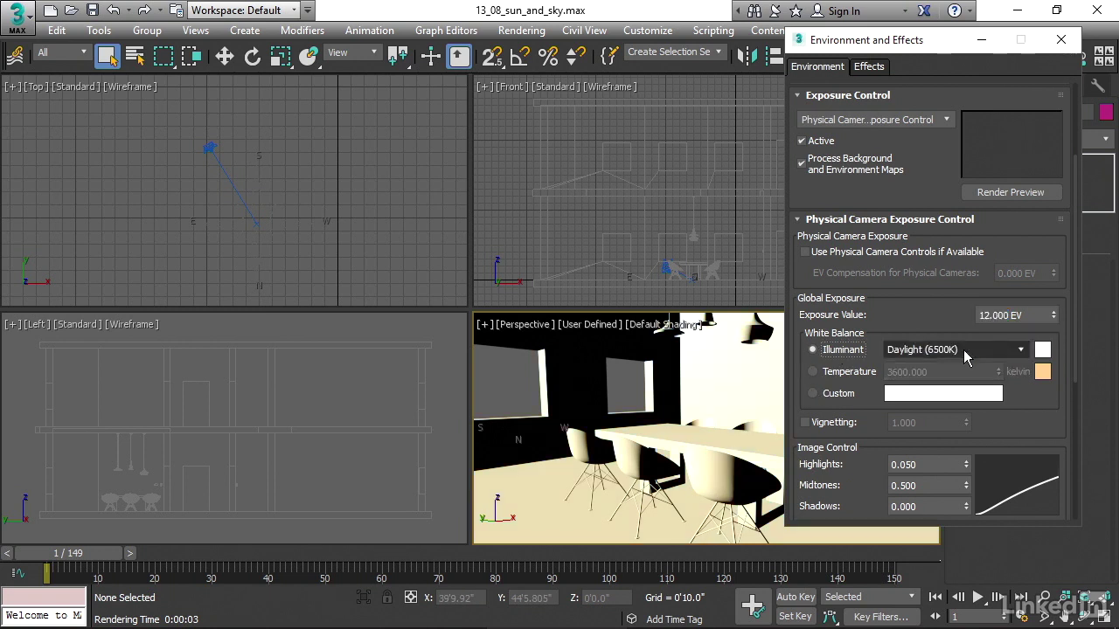
{"action": "left_click", "coordinate": [963, 350]}
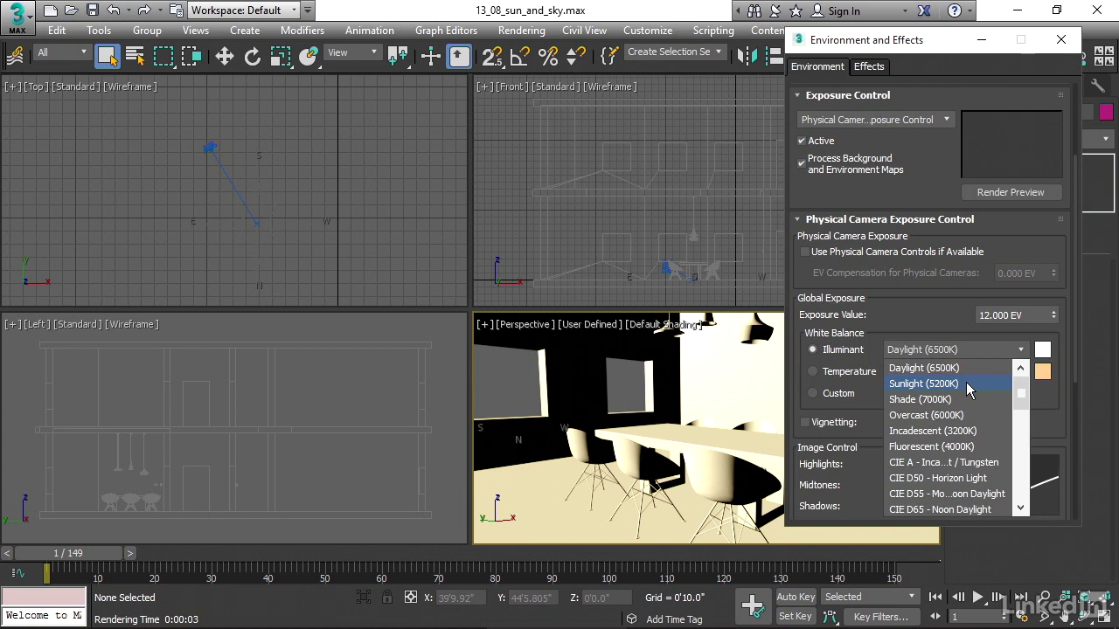
{"action": "left_click", "coordinate": [967, 384]}
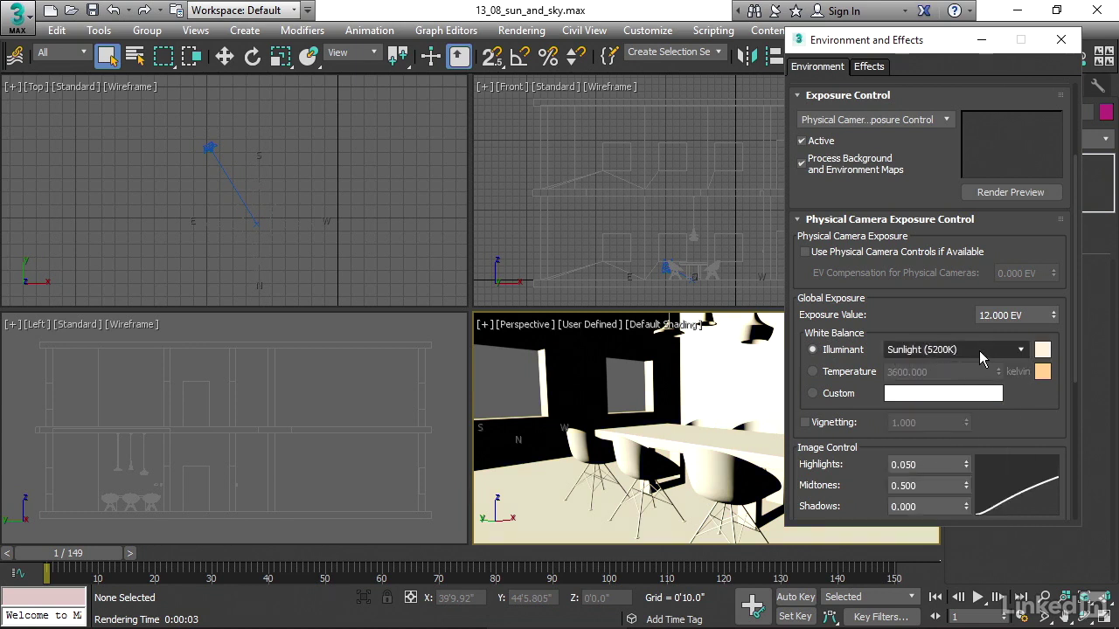
{"action": "left_click", "coordinate": [813, 372]}
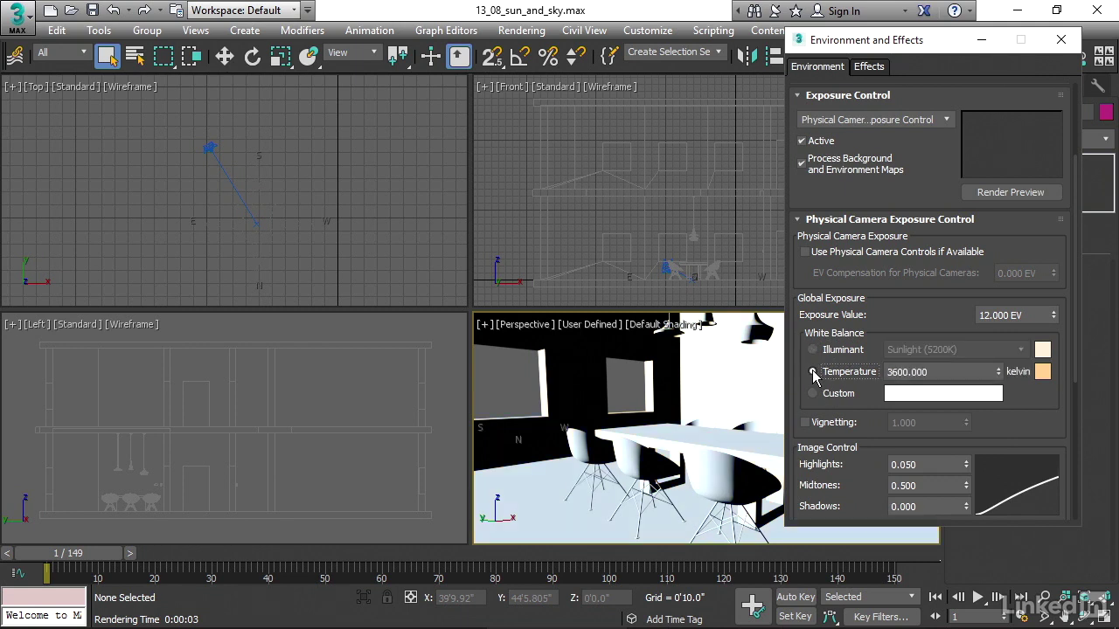
{"action": "left_click", "coordinate": [812, 372]}
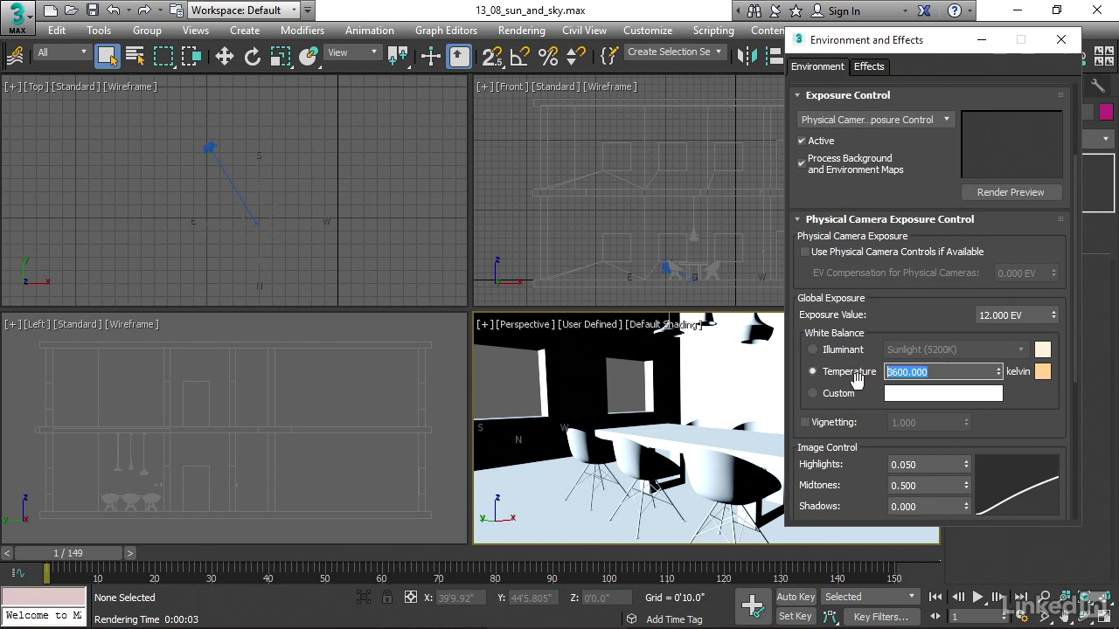
{"action": "type", "text": "5500"}
{"action": "key", "text": "Return"}
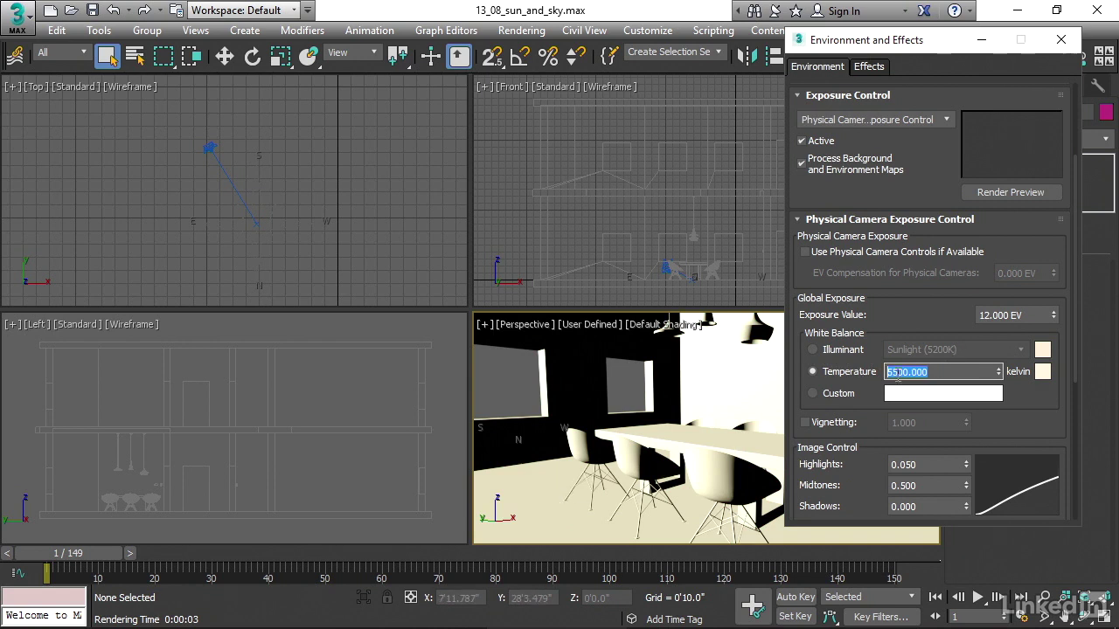
Step: Try 4800 K and 3200 K white balance temperatures, settling on 4000 K
{"action": "left_click", "coordinate": [888, 373]}
{"action": "type", "text": "48"}
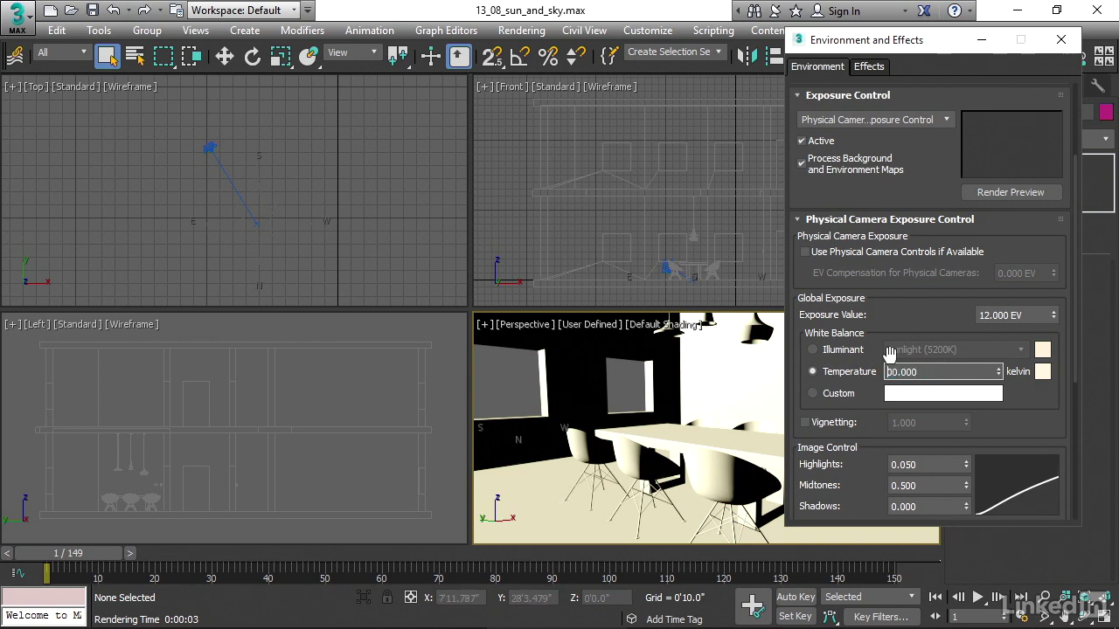
{"action": "key", "text": "Return"}
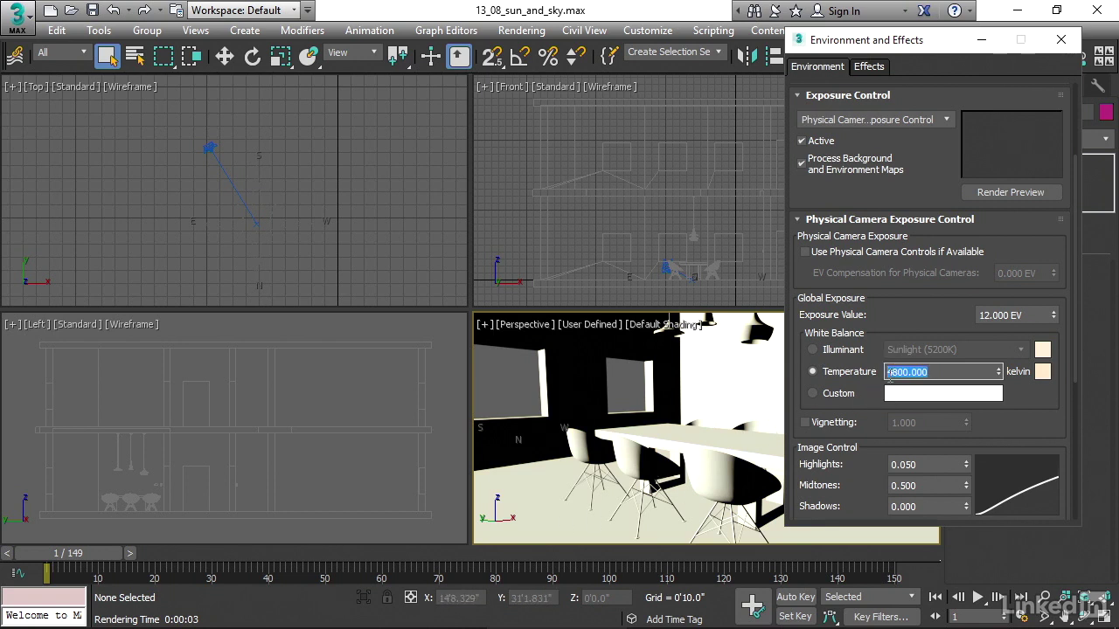
{"action": "left_click", "coordinate": [896, 374]}
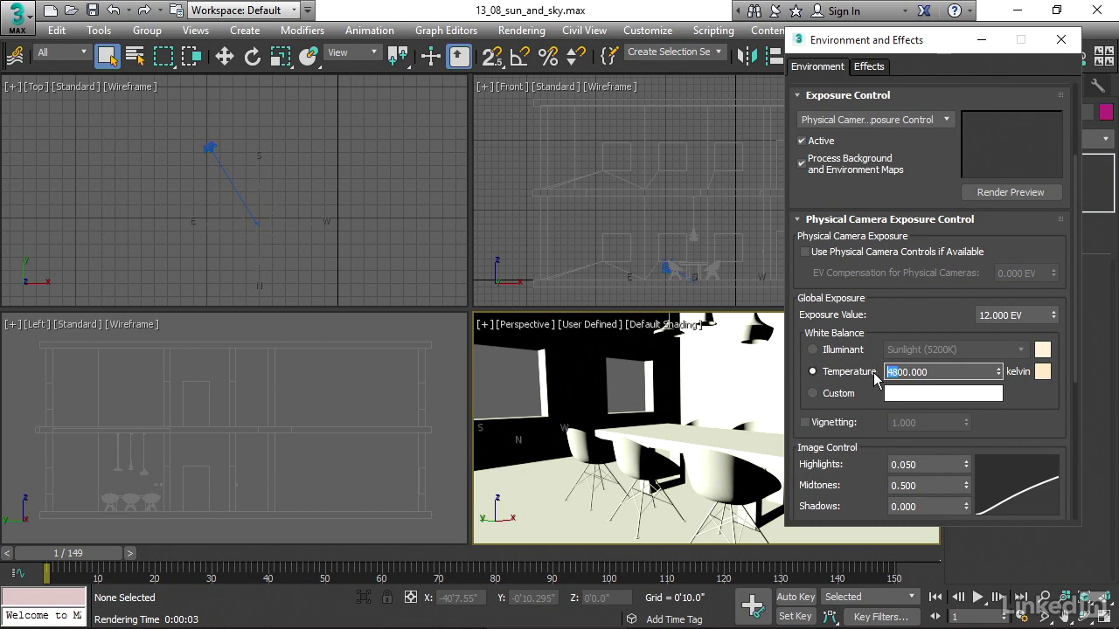
{"action": "type", "text": "32"}
{"action": "key", "text": "Return"}
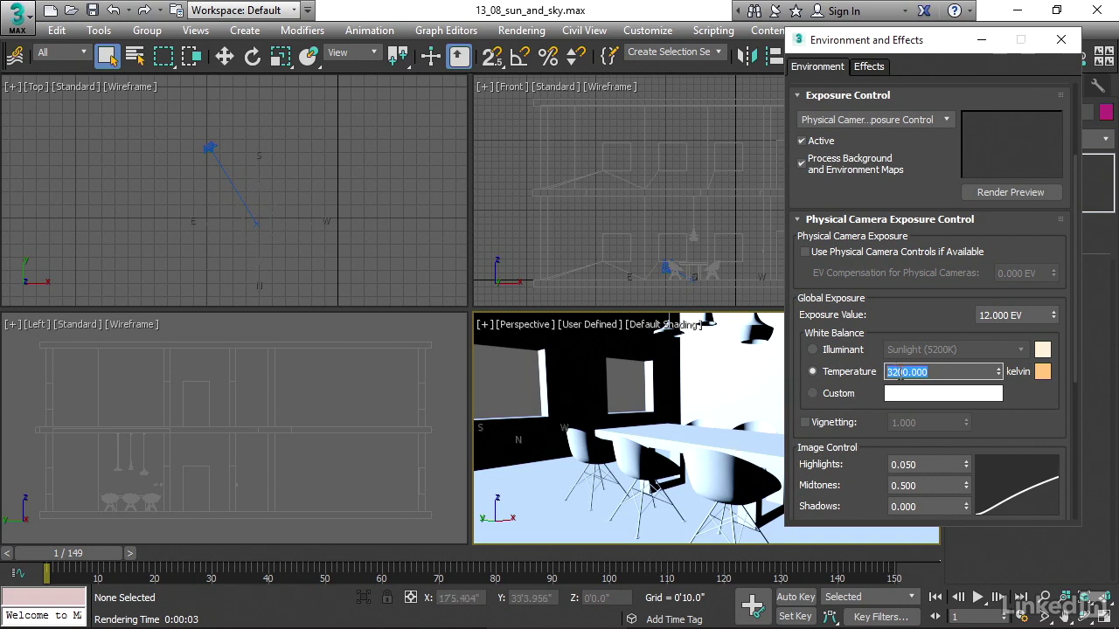
{"action": "left_click", "coordinate": [892, 371]}
{"action": "left_click_drag", "start_coordinate": [892, 371], "coordinate": [867, 372]}
{"action": "type", "text": "40"}
{"action": "key", "text": "Return"}
{"action": "left_click_drag", "start_coordinate": [949, 39], "coordinate": [921, 135]}
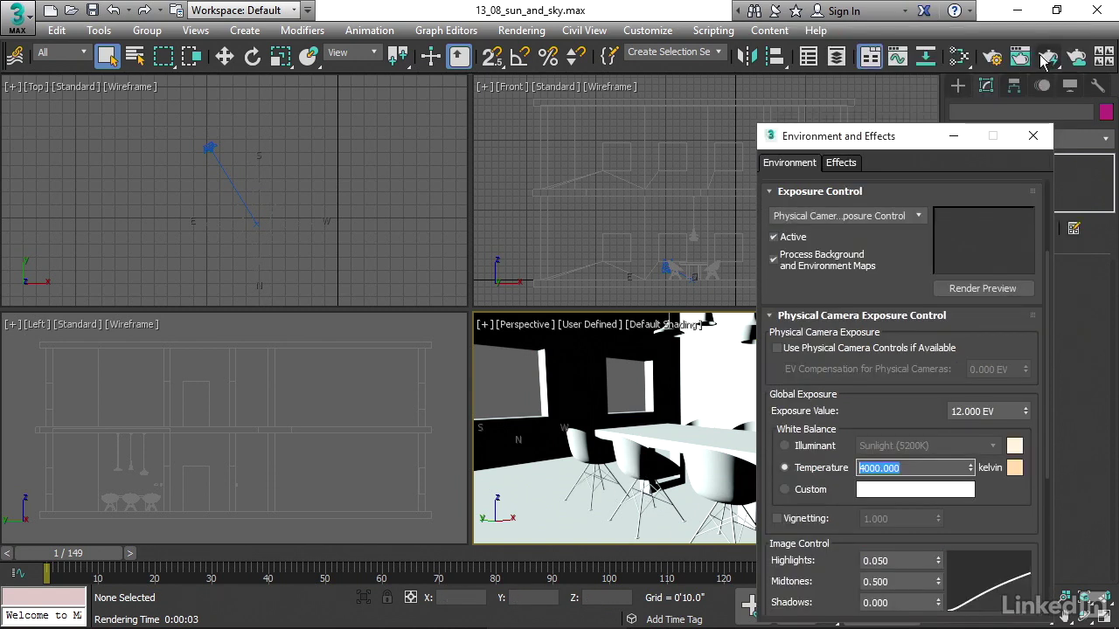
{"action": "left_click", "coordinate": [1047, 58]}
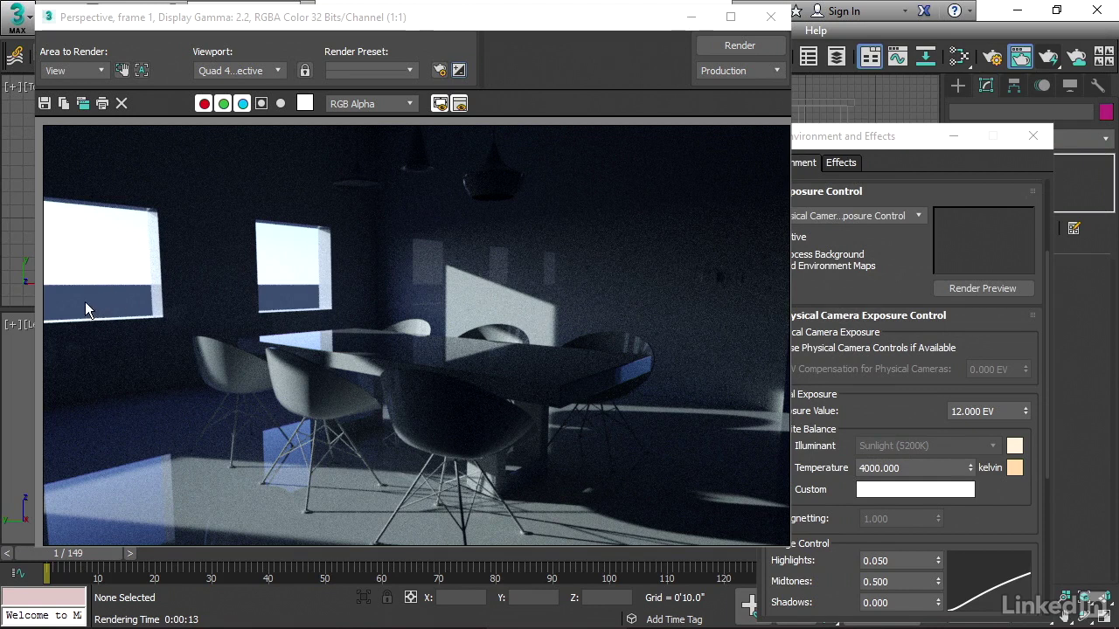
{"action": "left_click", "coordinate": [770, 16]}
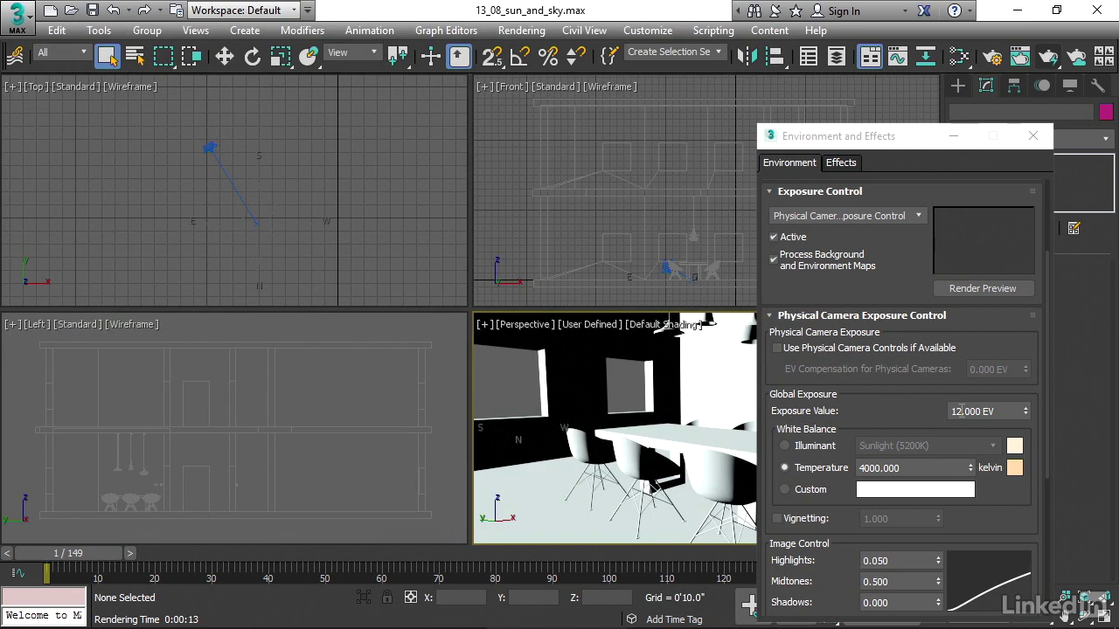
Step: Lower the exposure to 10 EV, test-render the Perspective view, and close the render
{"action": "double_click", "coordinate": [961, 411]}
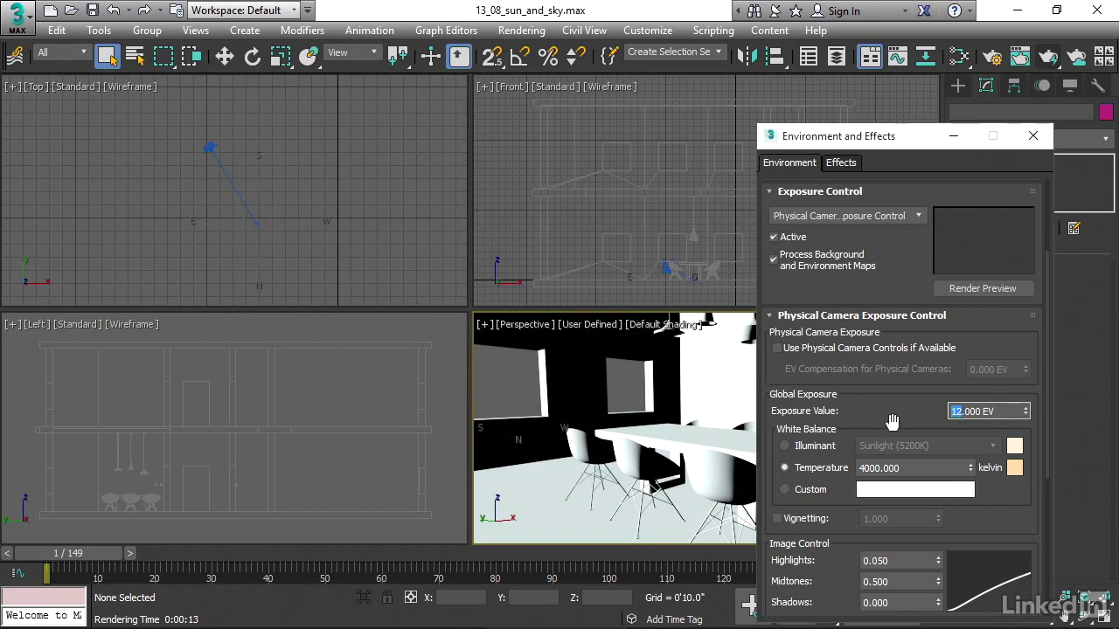
{"action": "type", "text": "1"}
{"action": "key", "text": "Return"}
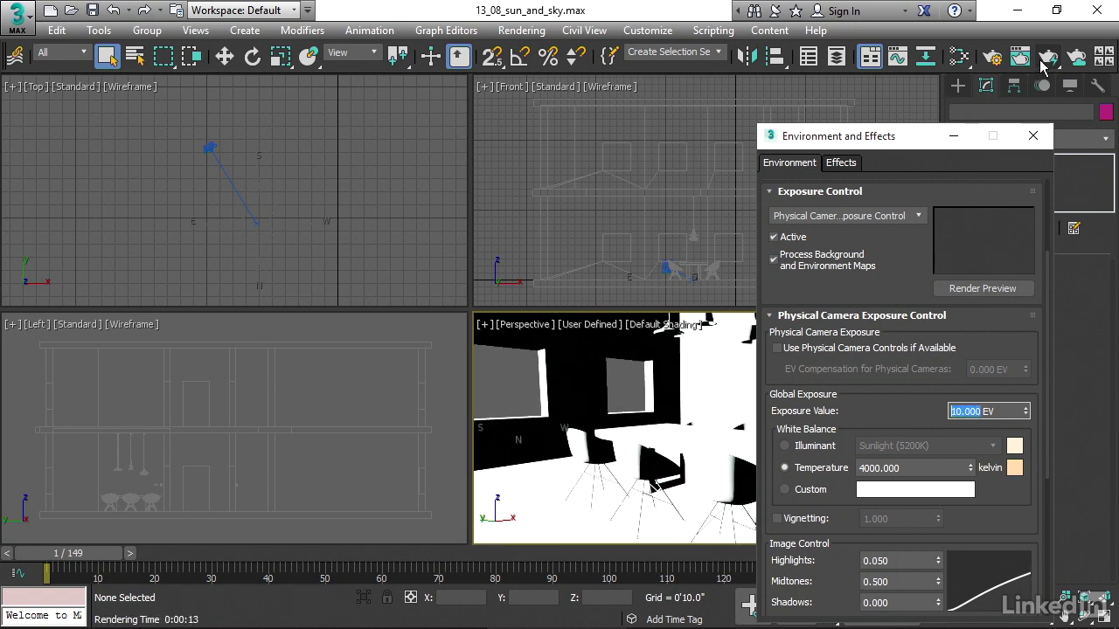
{"action": "left_click", "coordinate": [1041, 61]}
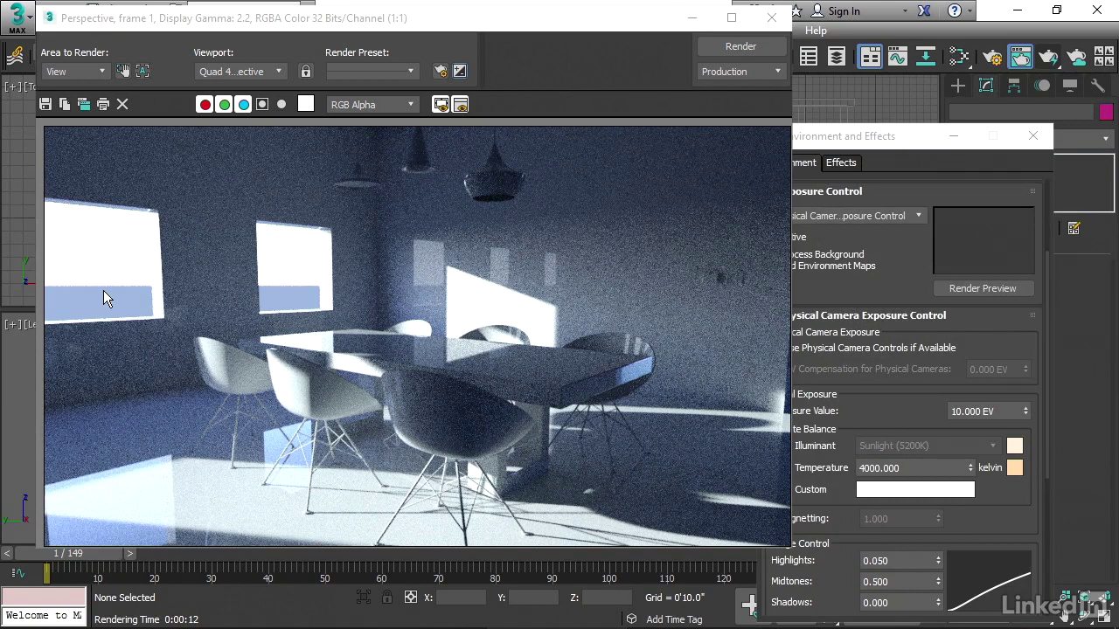
{"action": "left_click", "coordinate": [773, 20]}
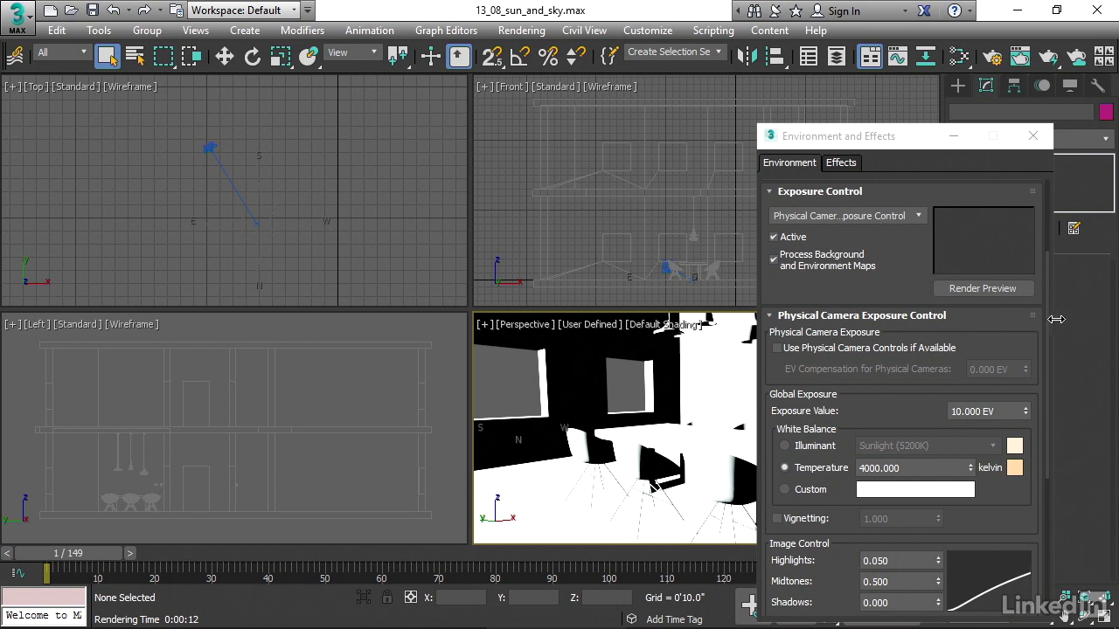
Step: Scroll the Environment and Effects panel back up to the Common Parameters rollout
{"action": "left_click_drag", "start_coordinate": [1046, 307], "coordinate": [1043, 201]}
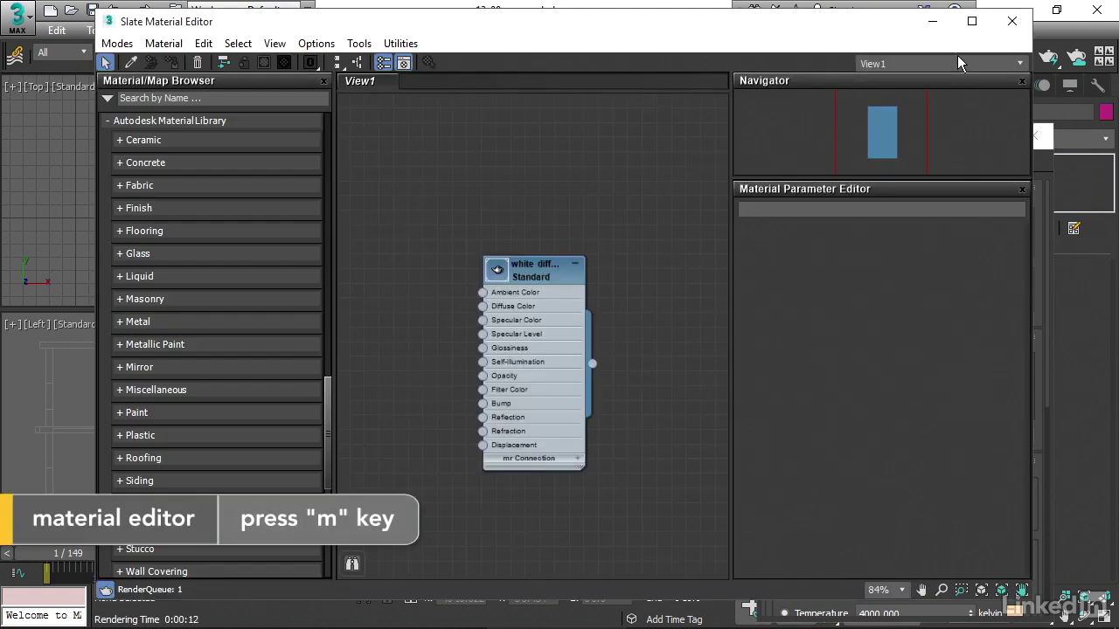
Step: Instance the Physical Sun & Sky map into the Slate Material Editor, review its parameters, then close the editor
{"action": "left_click", "coordinate": [958, 56]}
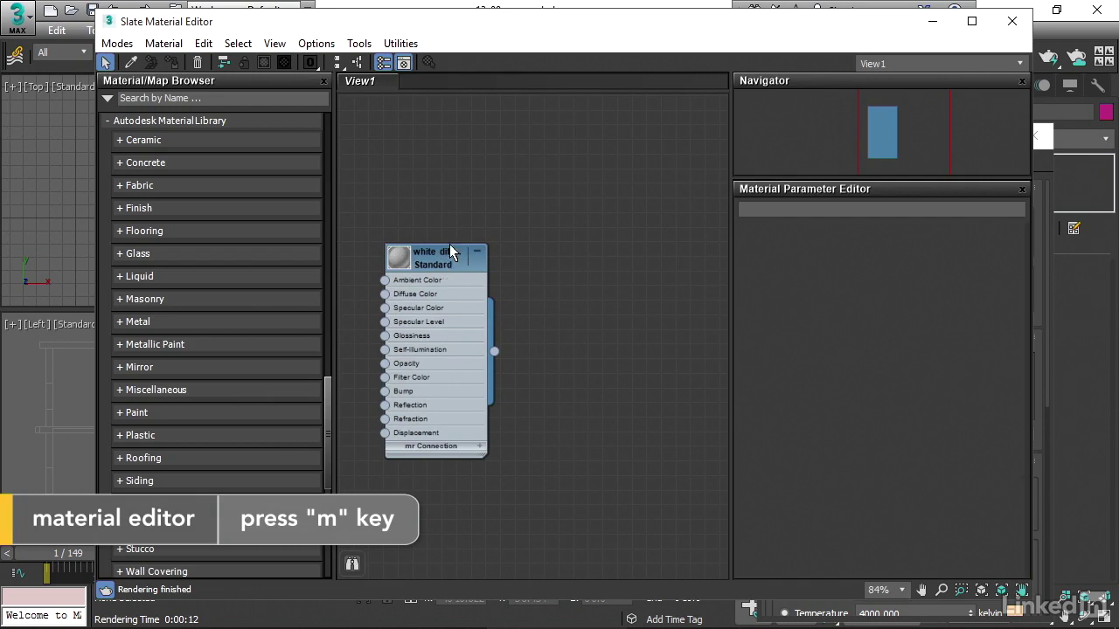
{"action": "left_click_drag", "start_coordinate": [730, 16], "coordinate": [440, 18]}
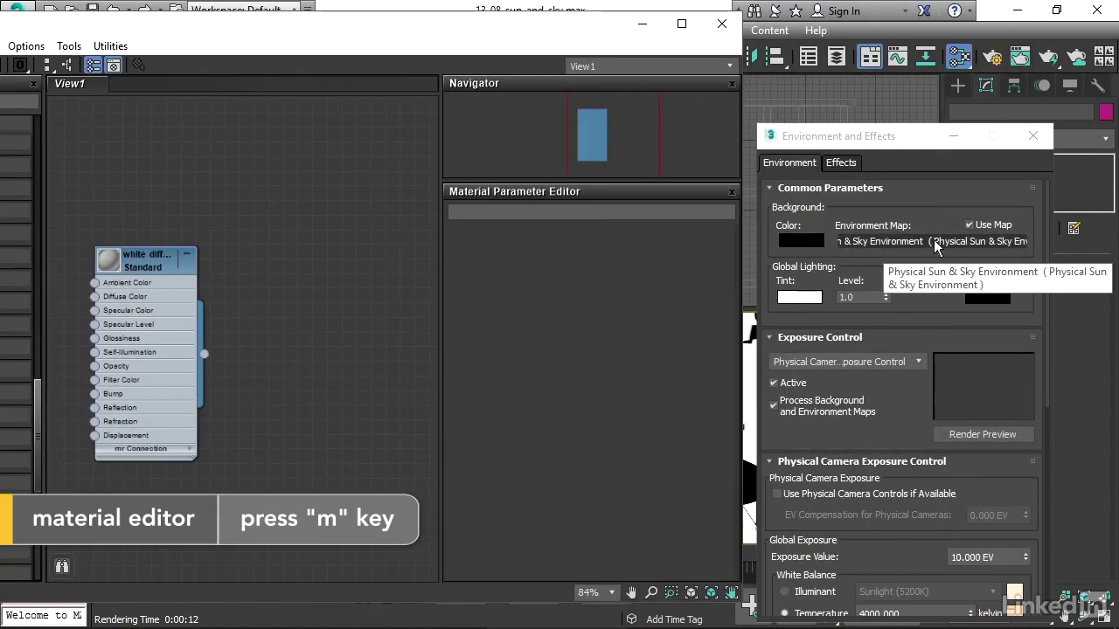
{"action": "left_click_drag", "start_coordinate": [925, 247], "coordinate": [297, 248]}
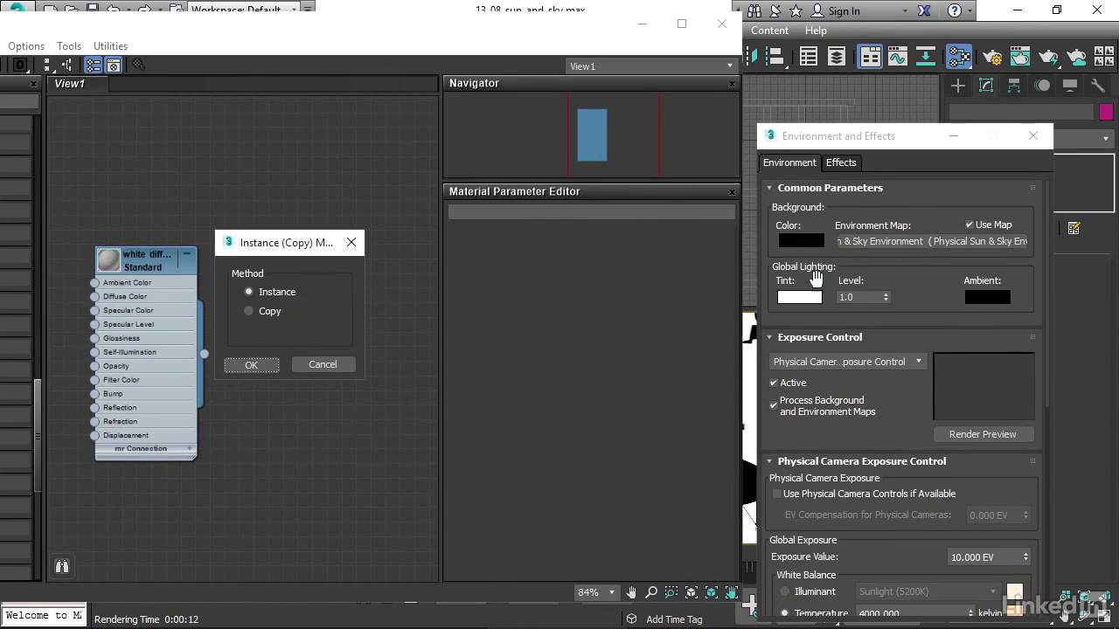
{"action": "left_click", "coordinate": [250, 366]}
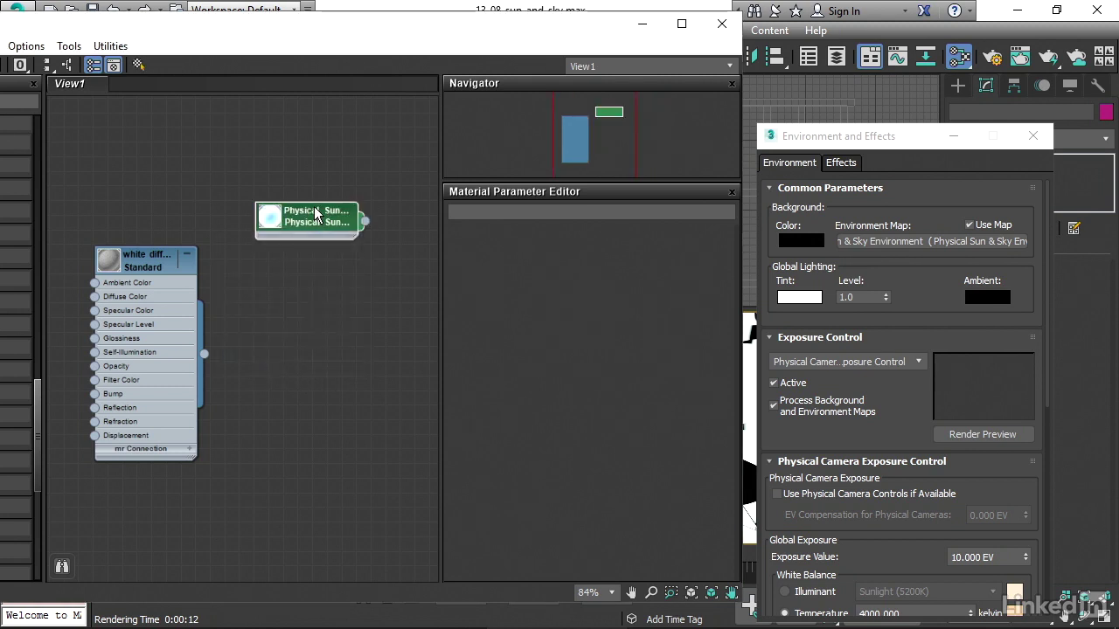
{"action": "double_click", "coordinate": [316, 214]}
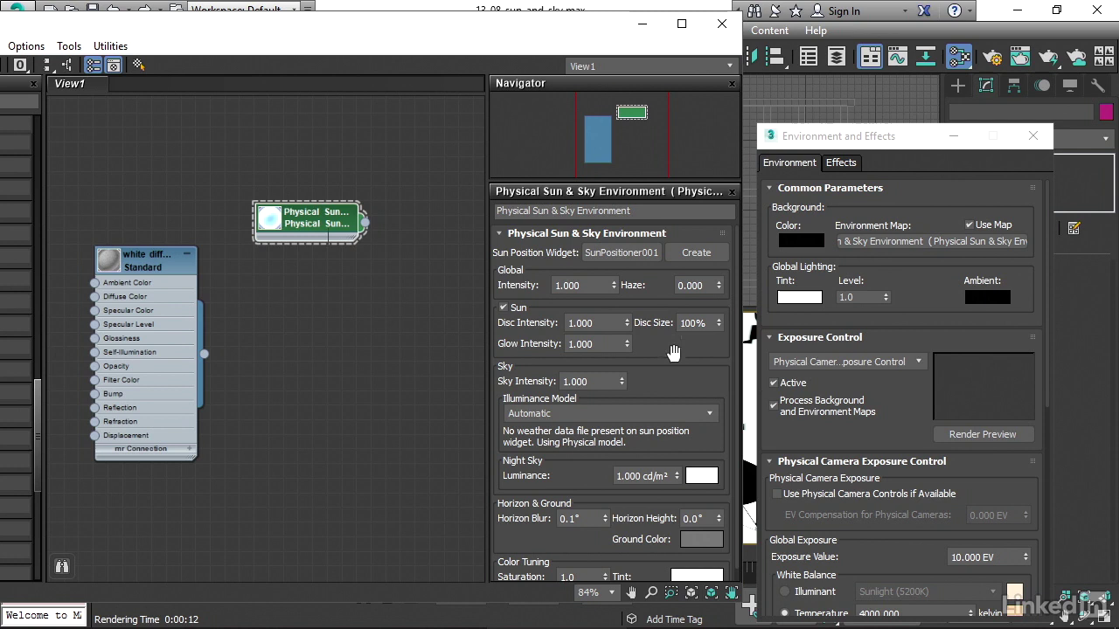
{"action": "scroll", "coordinate": [675, 354], "scroll_direction": "down", "scroll_amount": 1}
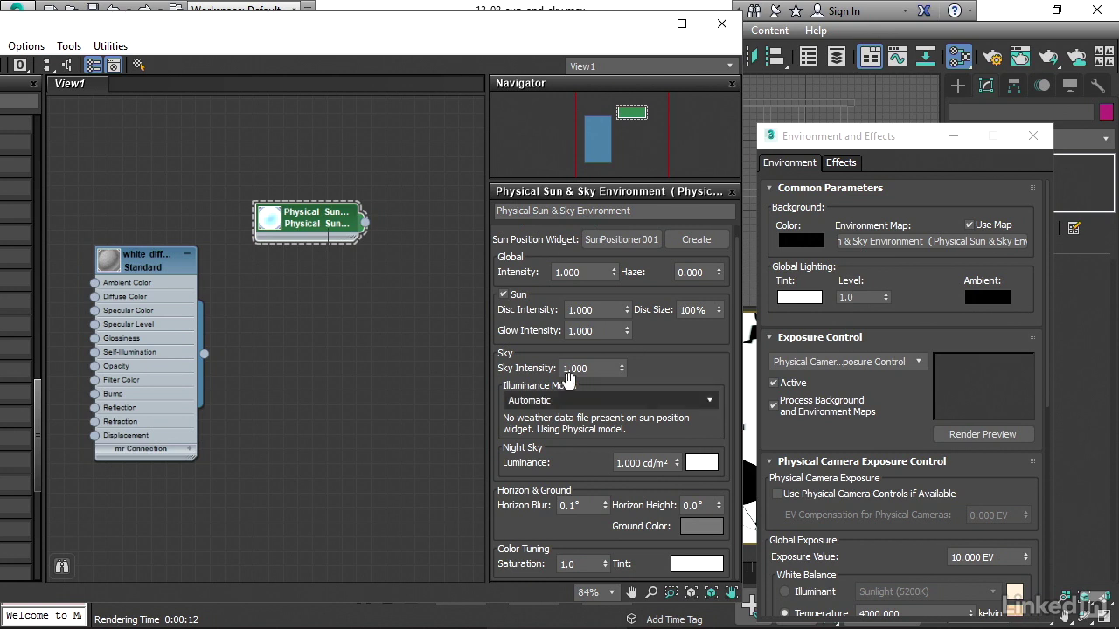
{"action": "left_click", "coordinate": [722, 23]}
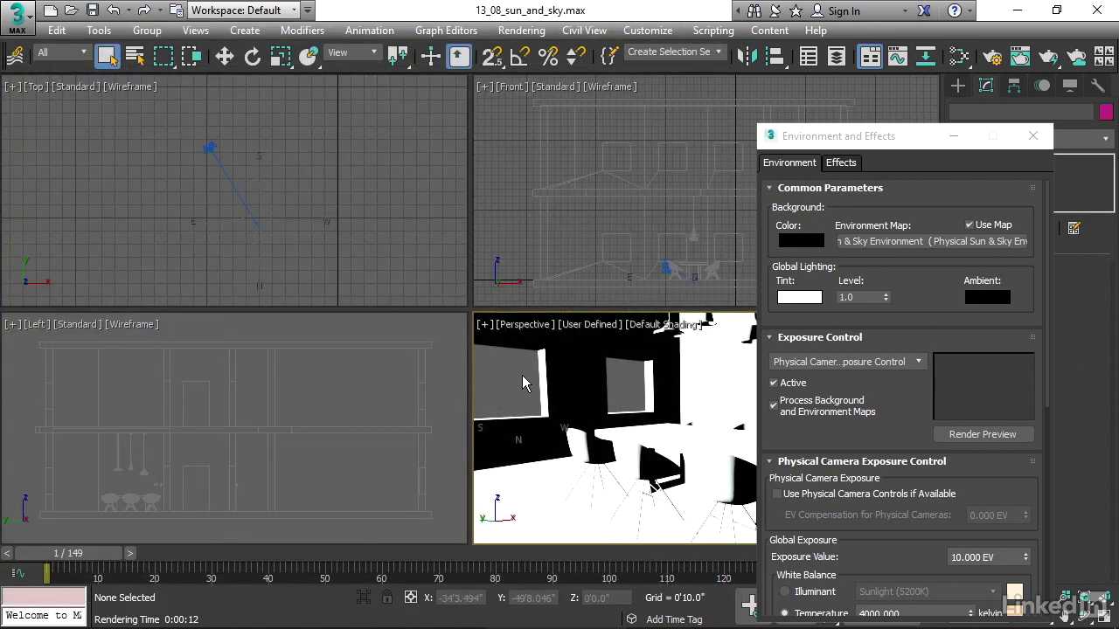